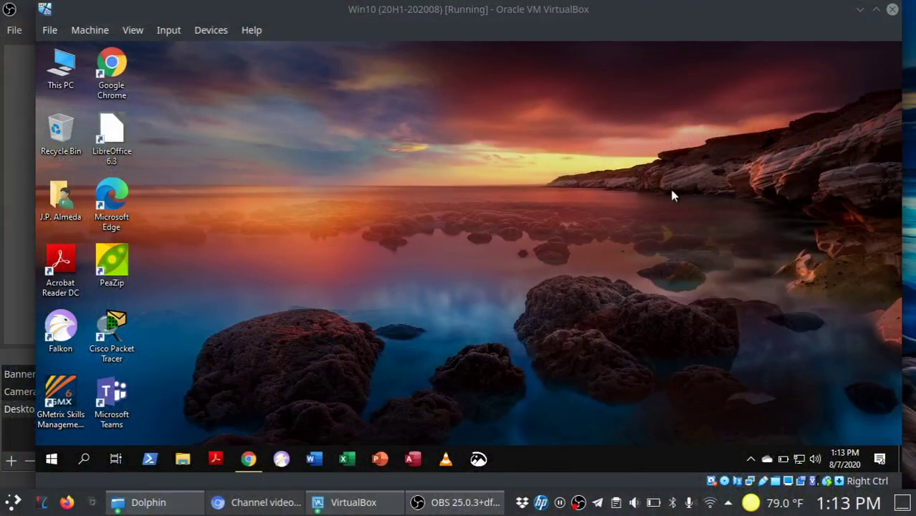
Open Chrome to gmetrix.net and sign in with the saved credentials.
{"action": "left_click", "coordinate": [672, 195]}
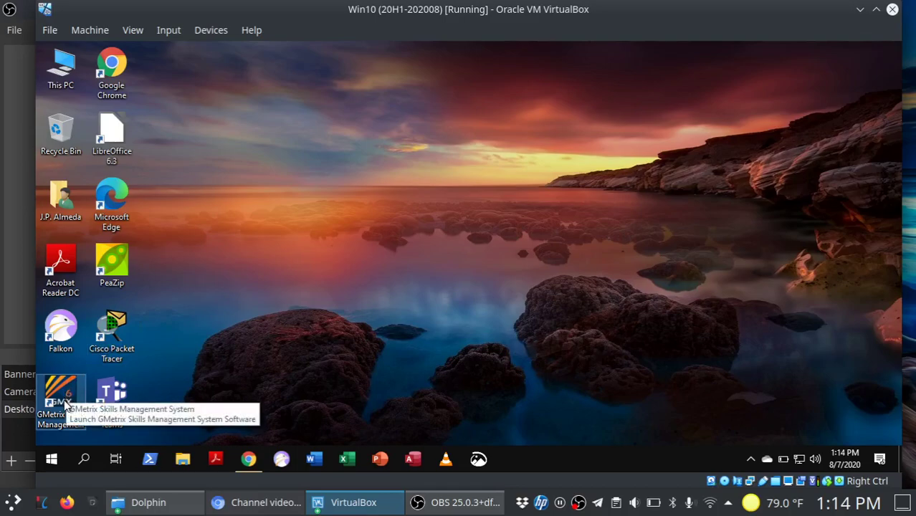
{"action": "left_click", "coordinate": [249, 459]}
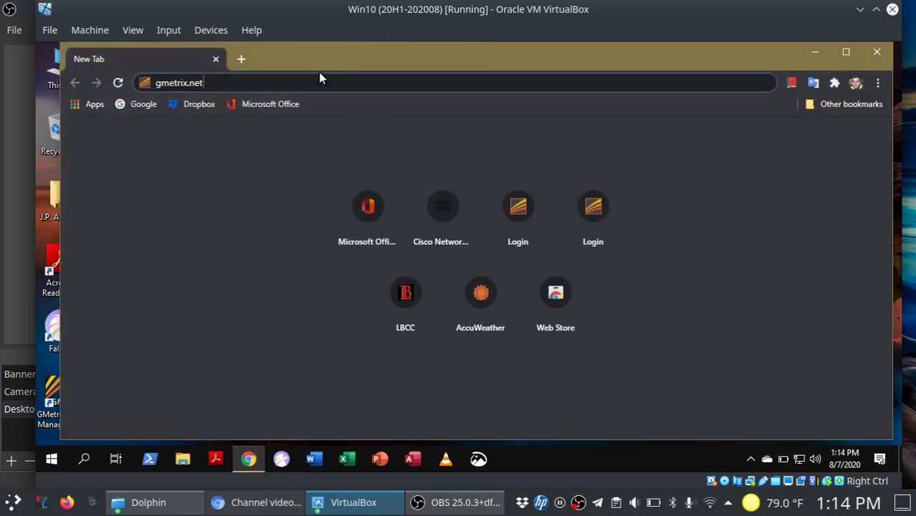
{"action": "key", "text": "Return"}
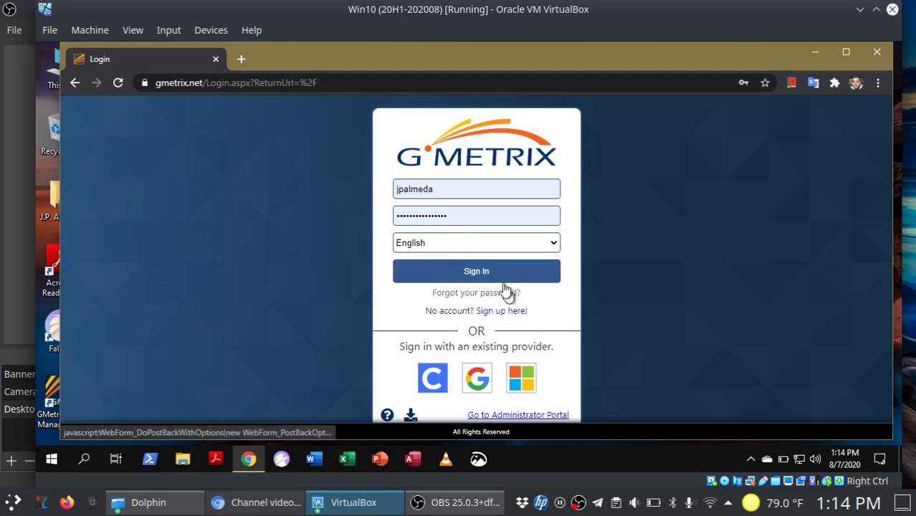
{"action": "left_click", "coordinate": [478, 276]}
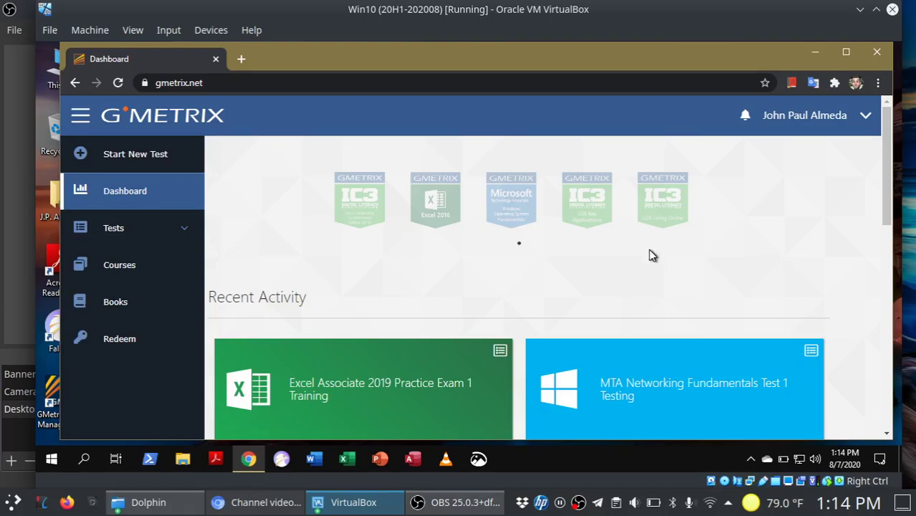
{"action": "left_click", "coordinate": [865, 116]}
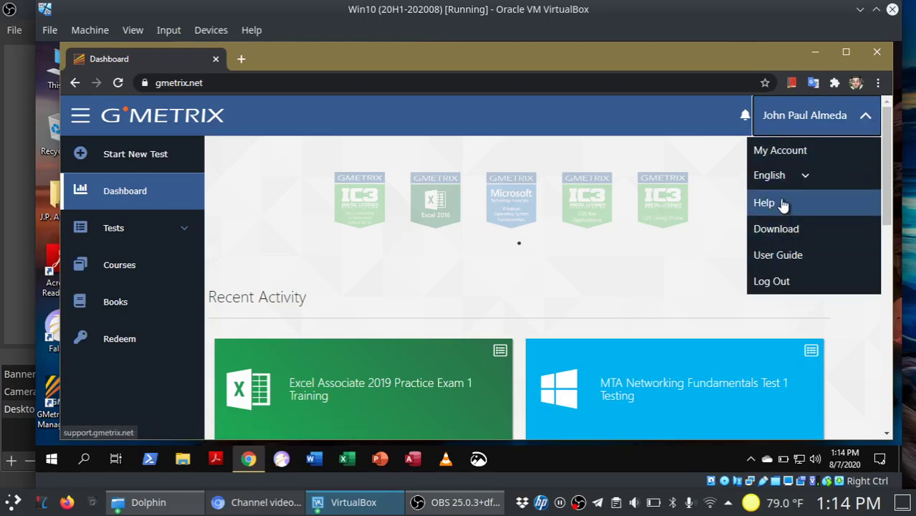
{"action": "left_click", "coordinate": [625, 297]}
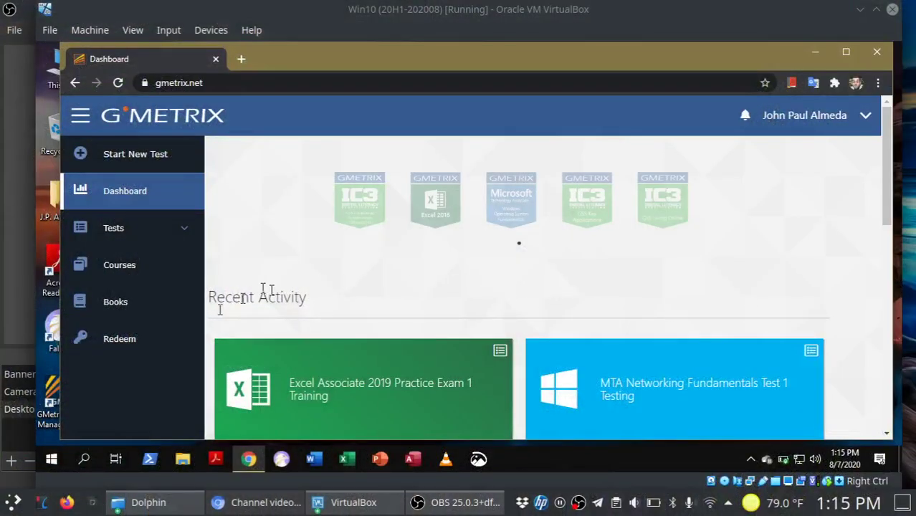
{"action": "left_click", "coordinate": [145, 341]}
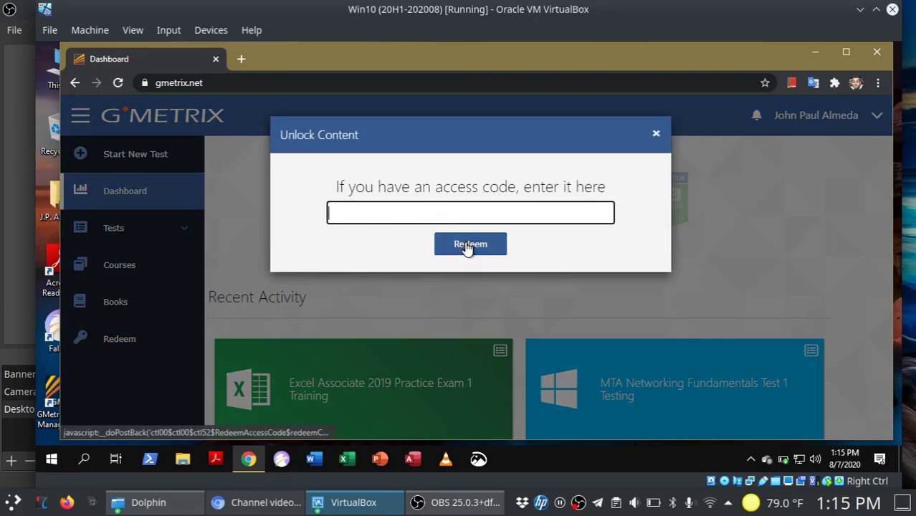
{"action": "left_click", "coordinate": [655, 136]}
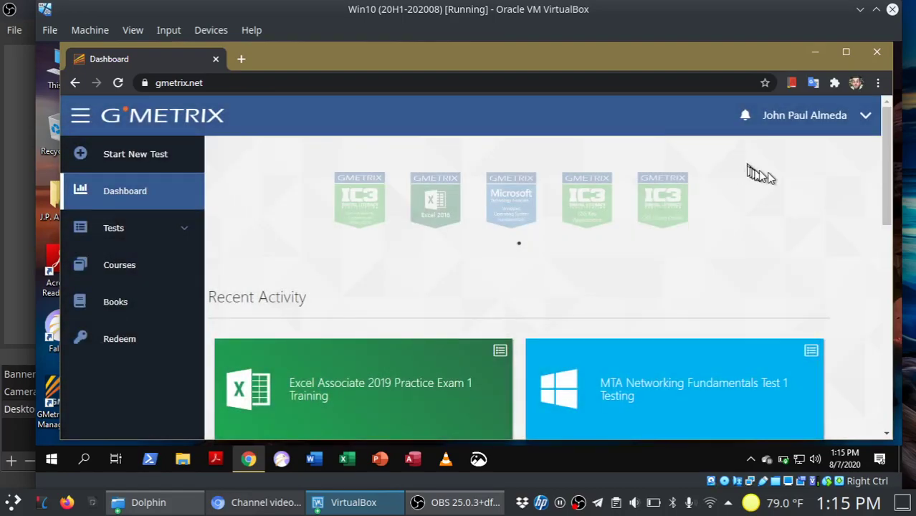
Open the GMetrix SMS download page from the profile menu, then minimize Chrome.
{"action": "left_click", "coordinate": [865, 120]}
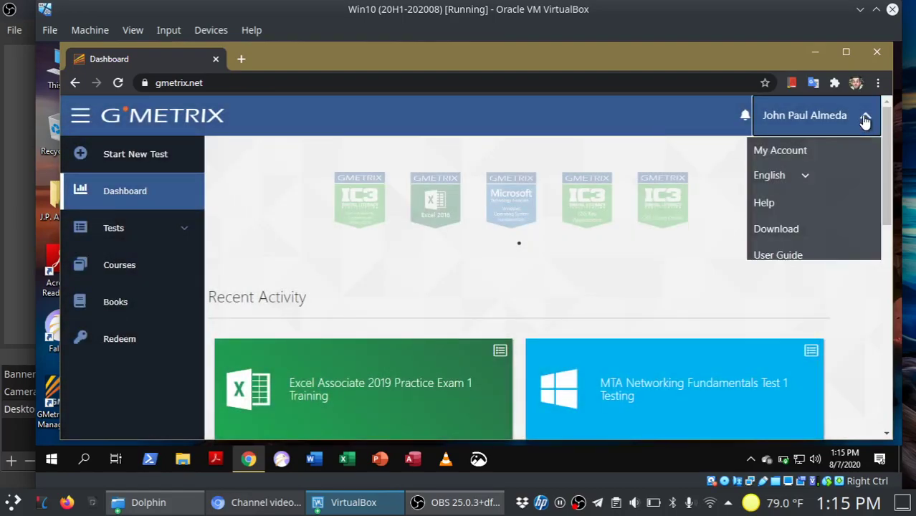
{"action": "left_click", "coordinate": [803, 230]}
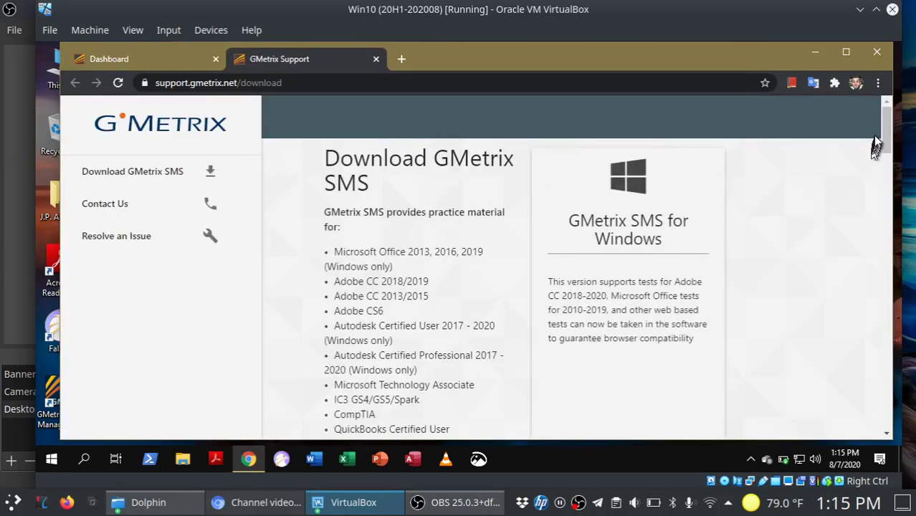
{"action": "left_click_drag", "start_coordinate": [882, 143], "coordinate": [882, 168]}
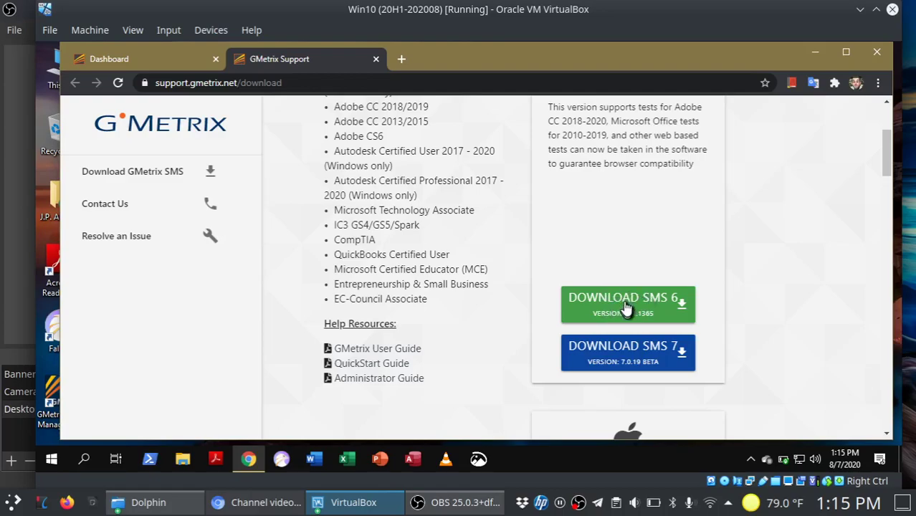
{"action": "left_click_drag", "start_coordinate": [890, 158], "coordinate": [892, 134]}
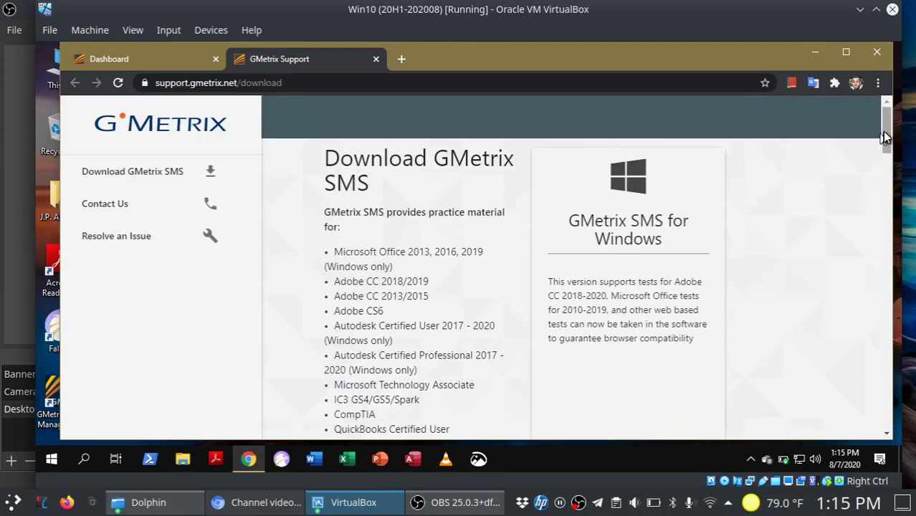
{"action": "mouse_move", "coordinate": [885, 137]}
{"action": "left_mouse_down"}
{"action": "mouse_move", "coordinate": [885, 183]}
{"action": "mouse_move", "coordinate": [887, 133]}
{"action": "left_mouse_up"}
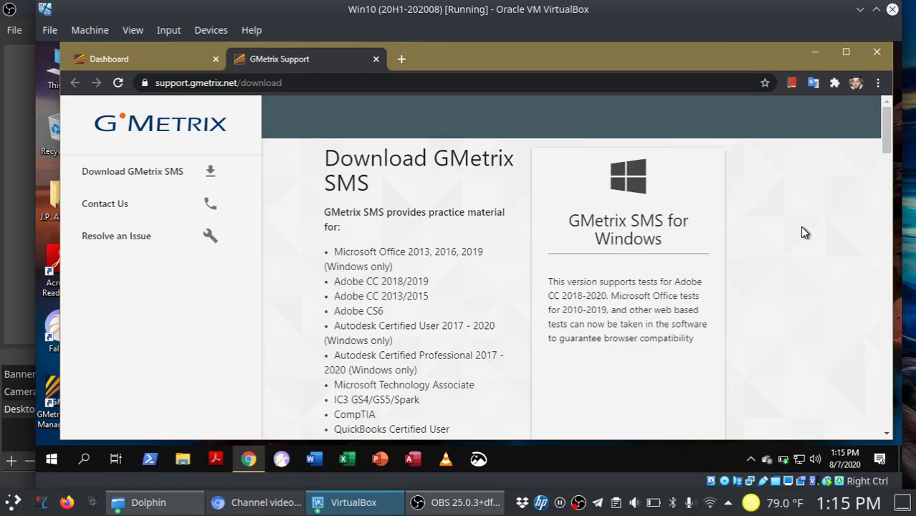
{"action": "left_click", "coordinate": [815, 51]}
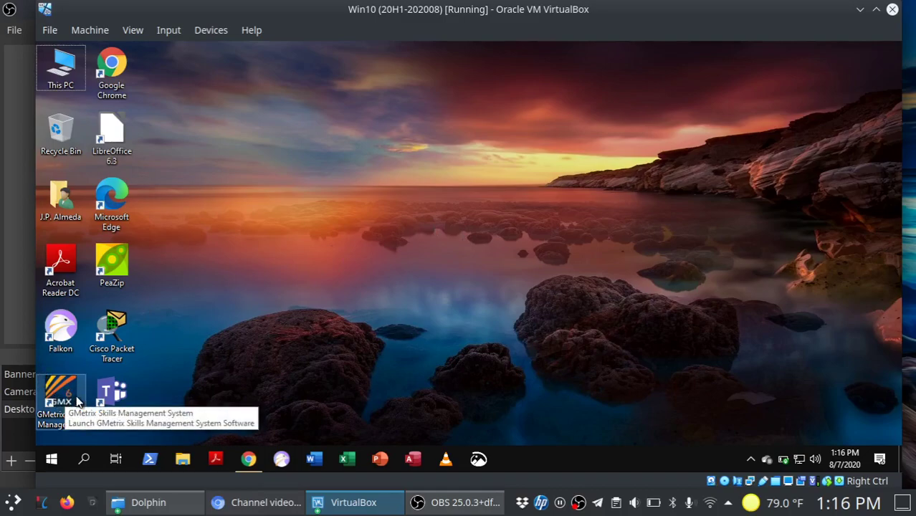
Restore Chrome showing the support.gmetrix.net/download page.
{"action": "left_click", "coordinate": [249, 460]}
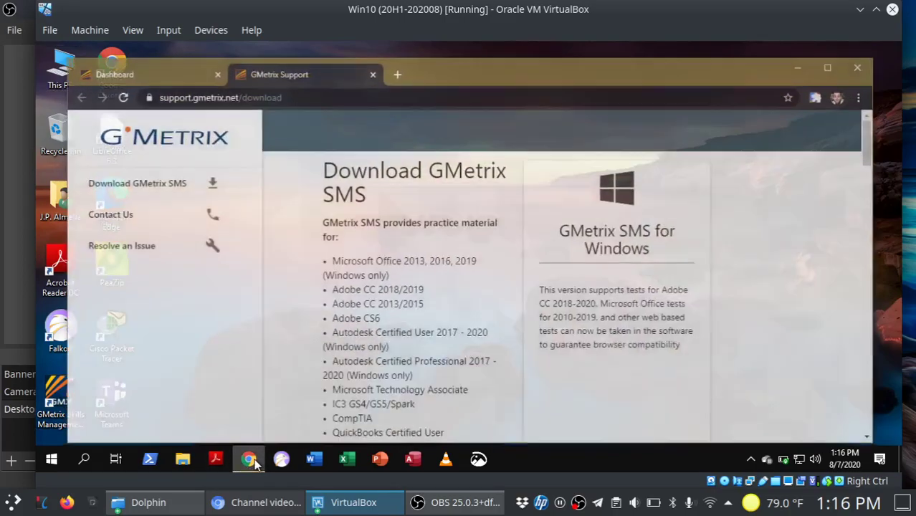
Close the Support tab and browse Start New Test to the Office 2019 Excel exams.
{"action": "left_click", "coordinate": [376, 60]}
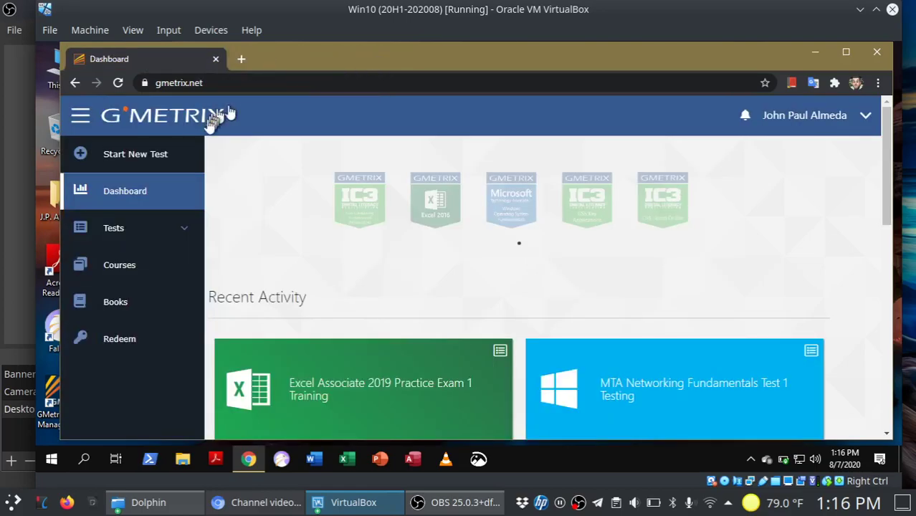
{"action": "left_click", "coordinate": [152, 151]}
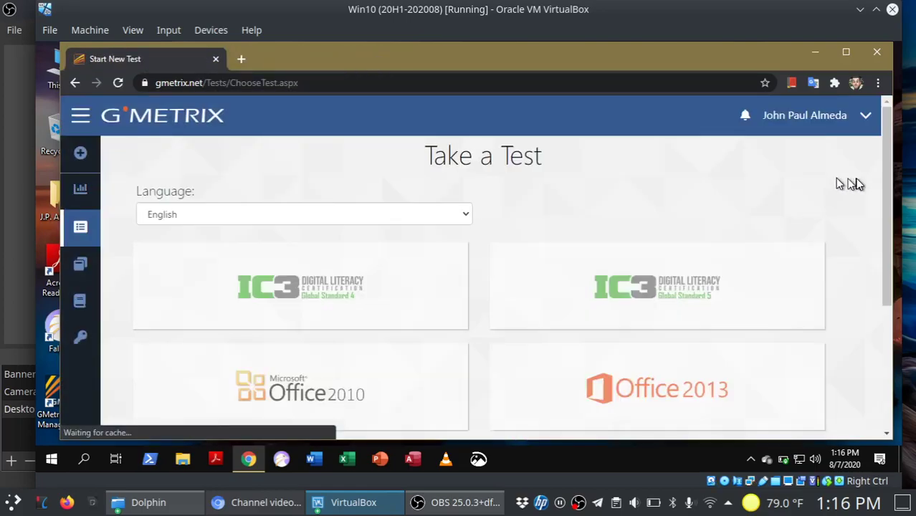
{"action": "scroll", "coordinate": [888, 183], "scroll_direction": "down", "scroll_amount": 2}
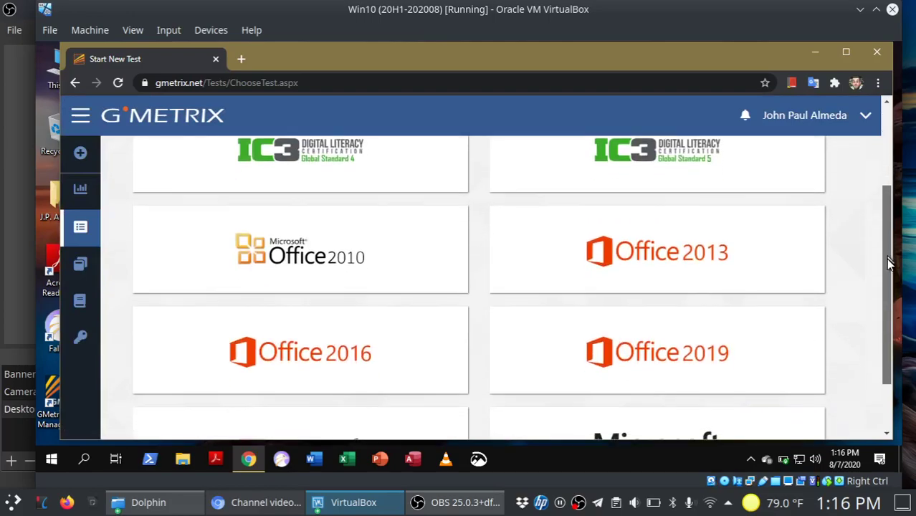
{"action": "left_click", "coordinate": [659, 364]}
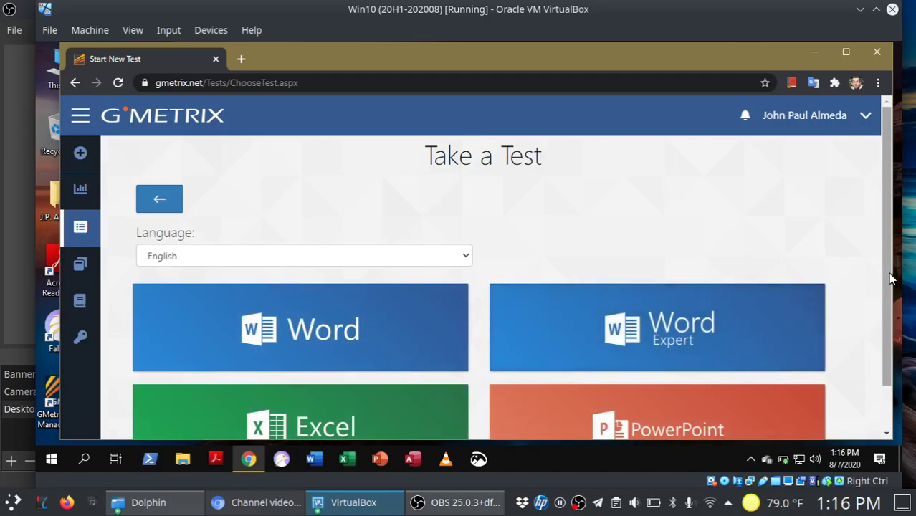
{"action": "scroll", "coordinate": [887, 308], "scroll_direction": "down", "scroll_amount": 1}
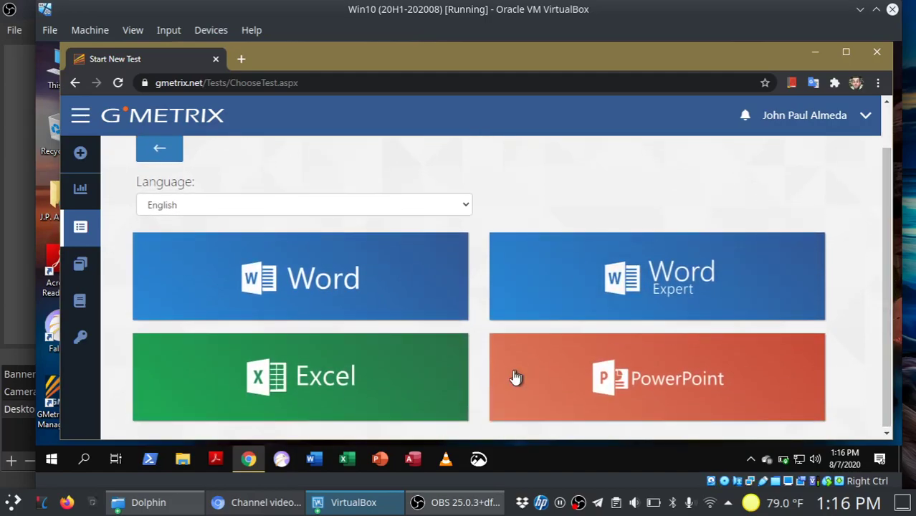
{"action": "left_click", "coordinate": [359, 367]}
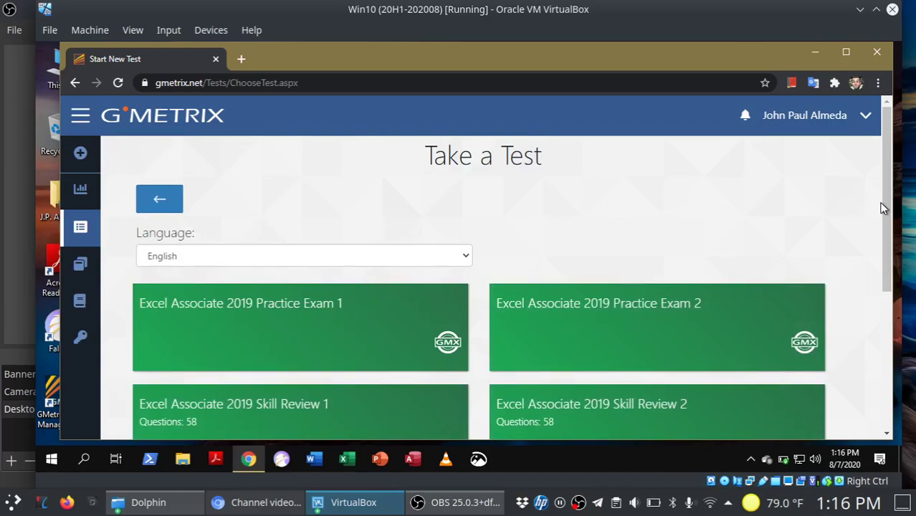
{"action": "mouse_move", "coordinate": [884, 210]}
{"action": "left_mouse_down"}
{"action": "mouse_move", "coordinate": [886, 317]}
{"action": "mouse_move", "coordinate": [893, 208]}
{"action": "left_mouse_up"}
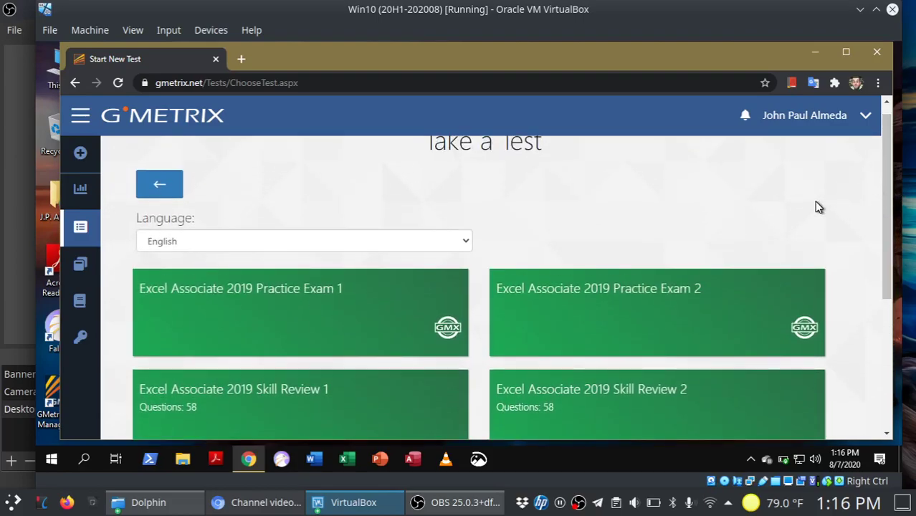
Go back twice to the top-level list of test families.
{"action": "left_click", "coordinate": [159, 187]}
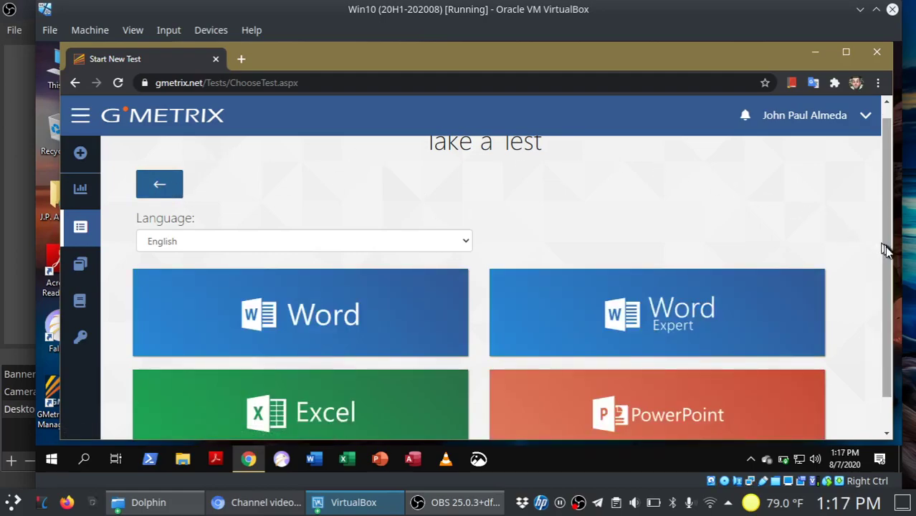
{"action": "scroll", "coordinate": [886, 249], "scroll_direction": "down", "scroll_amount": 1}
{"action": "scroll", "coordinate": [886, 249], "scroll_direction": "up", "scroll_amount": 1}
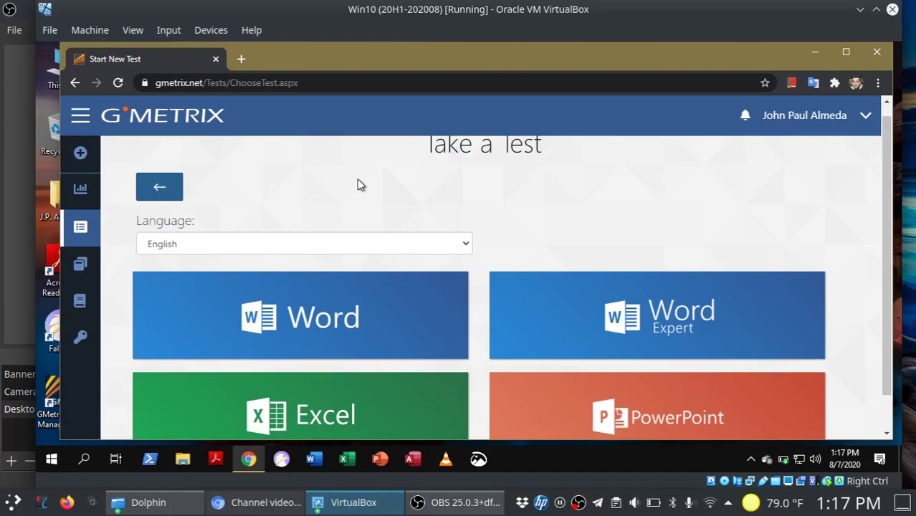
{"action": "left_click", "coordinate": [176, 186]}
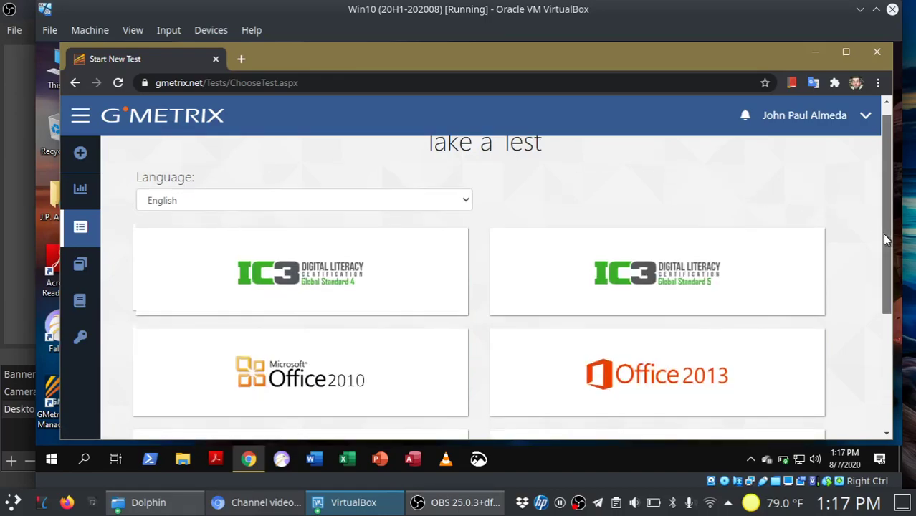
Browse Office 2016 to the Access 2016 exams and skill reviews.
{"action": "left_click_drag", "start_coordinate": [882, 233], "coordinate": [870, 301]}
{"action": "left_click", "coordinate": [368, 370]}
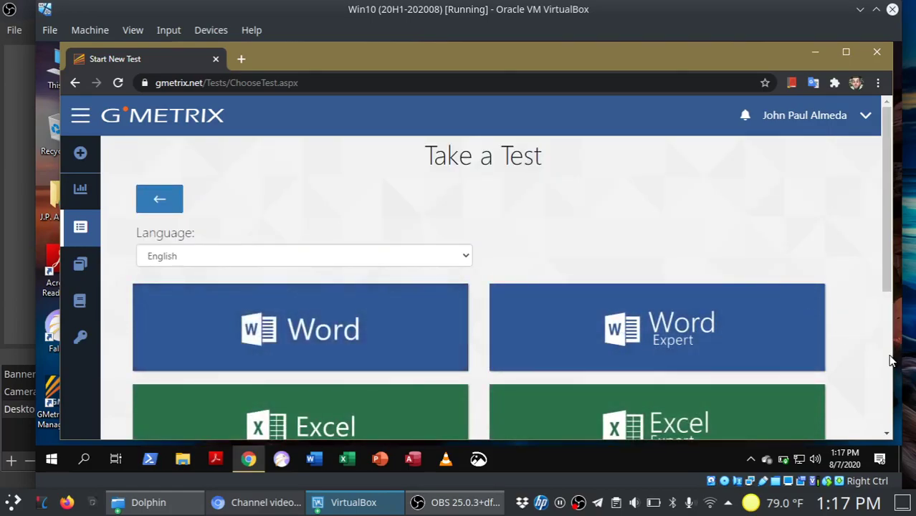
{"action": "scroll", "coordinate": [890, 361], "scroll_direction": "down", "scroll_amount": 4}
{"action": "left_click", "coordinate": [701, 296]}
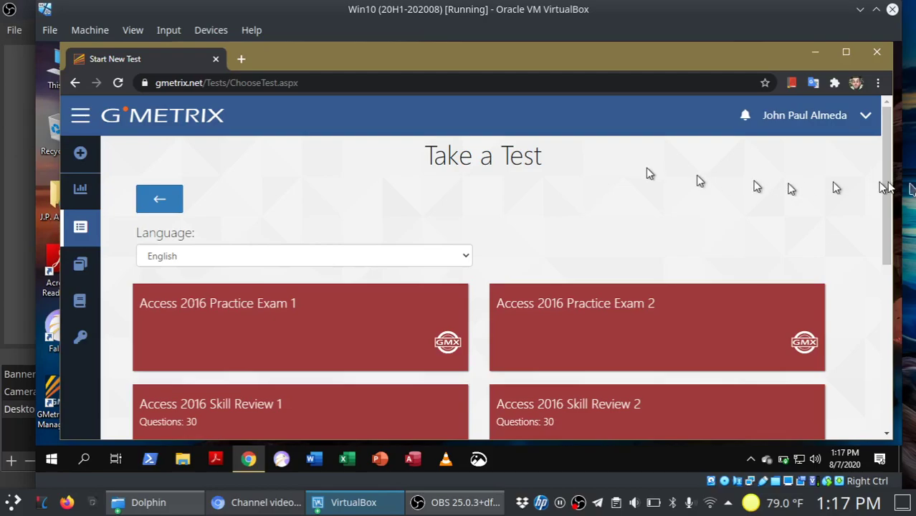
{"action": "left_click_drag", "start_coordinate": [886, 202], "coordinate": [889, 159]}
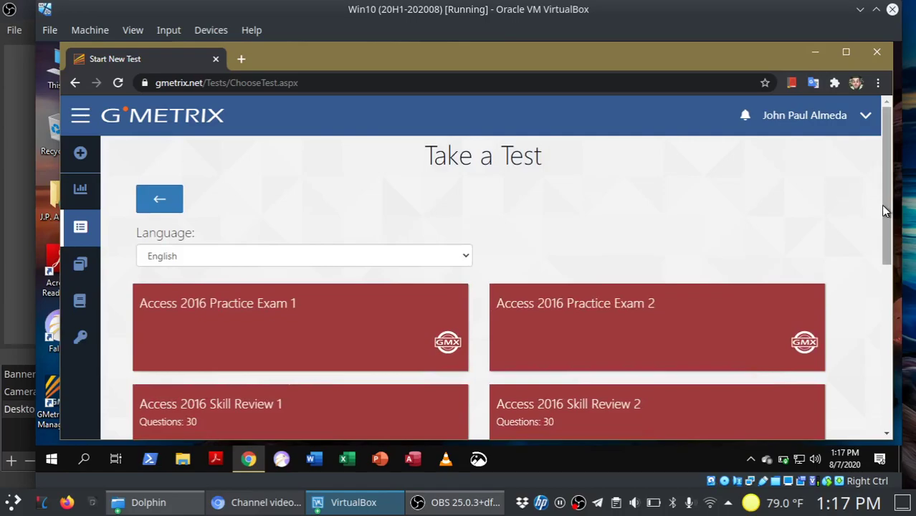
{"action": "left_click_drag", "start_coordinate": [887, 208], "coordinate": [899, 191]}
Return to the top level and open Office 2019 > Excel Associate 2019 exams.
{"action": "left_click", "coordinate": [159, 188]}
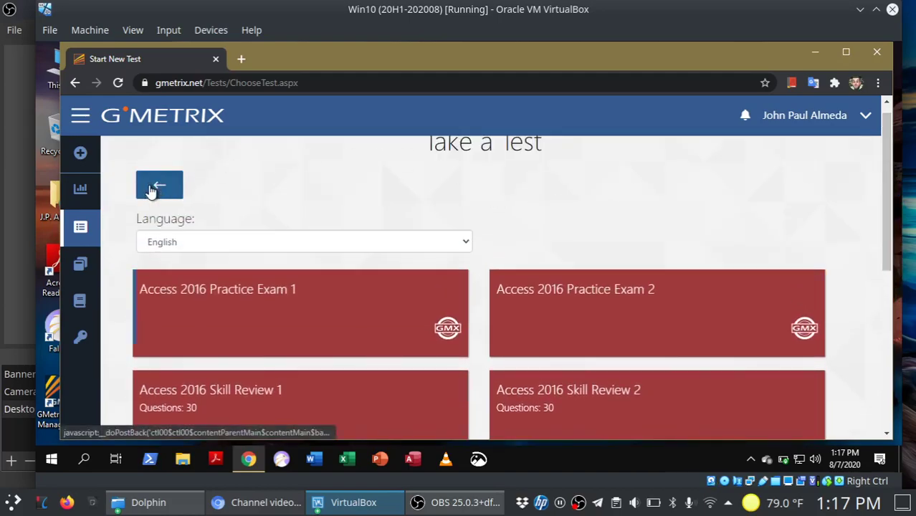
{"action": "left_click", "coordinate": [159, 188]}
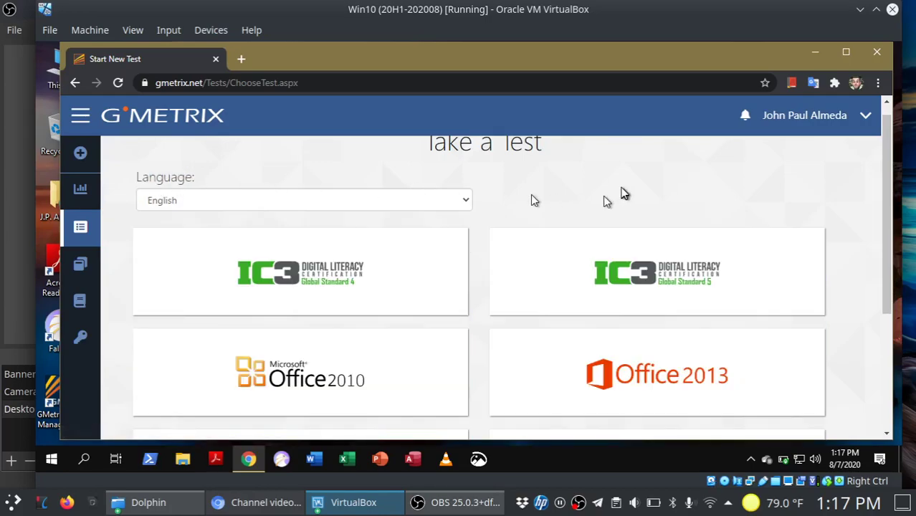
{"action": "left_click_drag", "start_coordinate": [890, 266], "coordinate": [888, 318]}
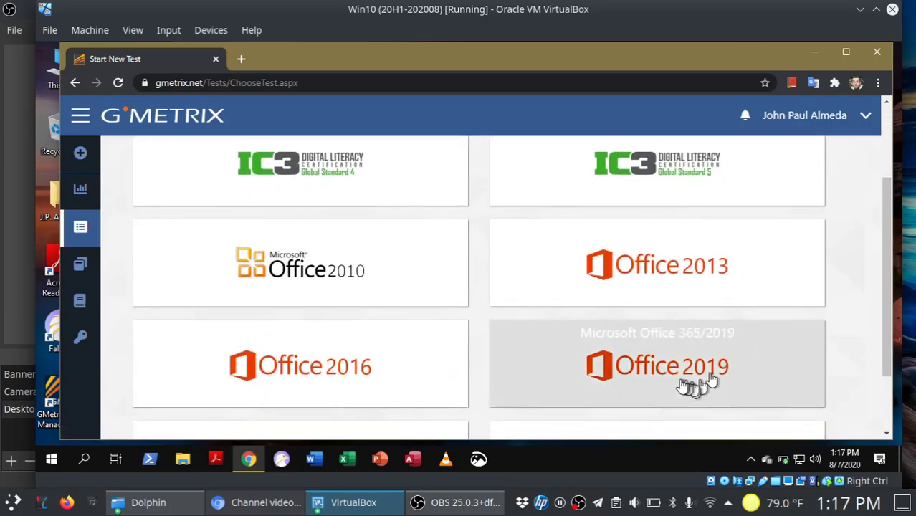
{"action": "left_click", "coordinate": [670, 371]}
{"action": "left_click", "coordinate": [405, 410]}
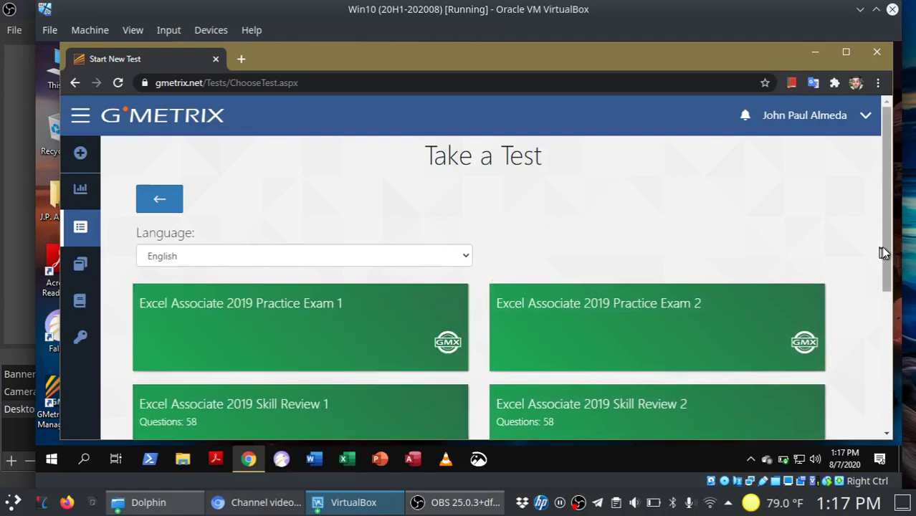
{"action": "left_click_drag", "start_coordinate": [887, 249], "coordinate": [889, 306]}
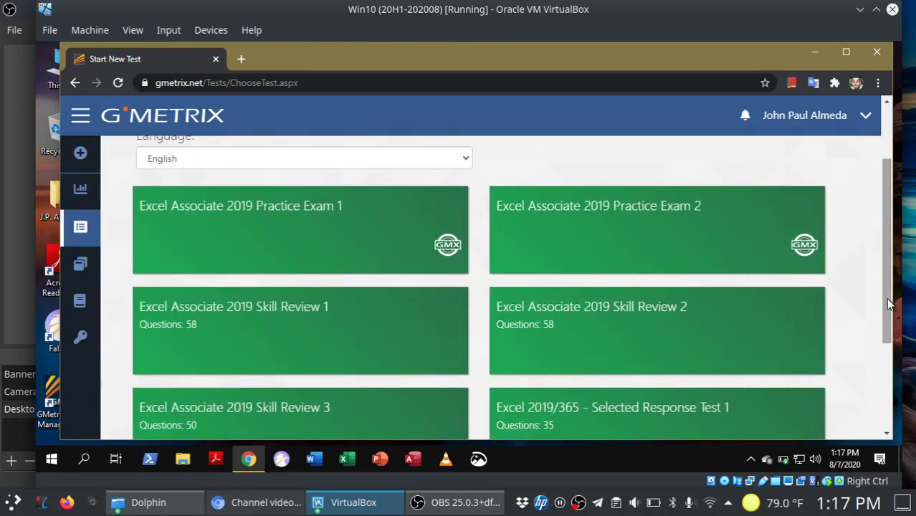
{"action": "mouse_move", "coordinate": [304, 249]}
{"action": "mouse_move", "coordinate": [516, 237]}
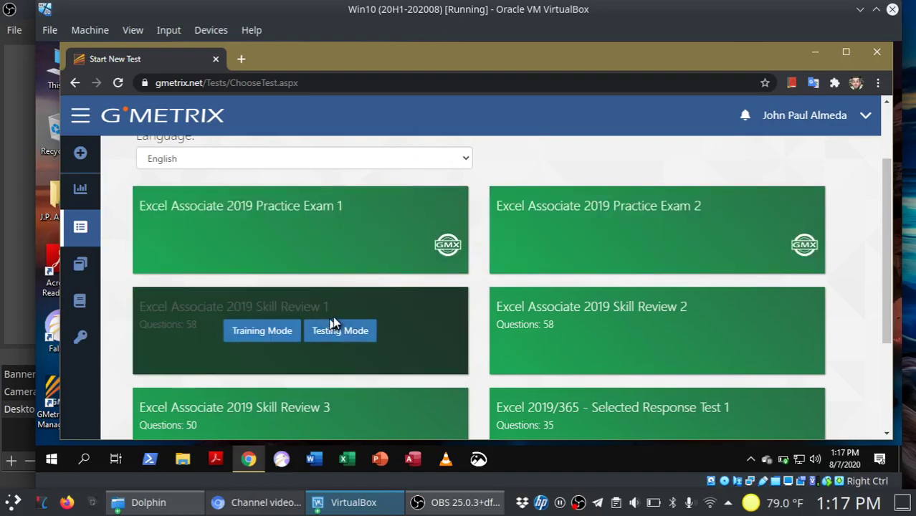
{"action": "mouse_move", "coordinate": [544, 305]}
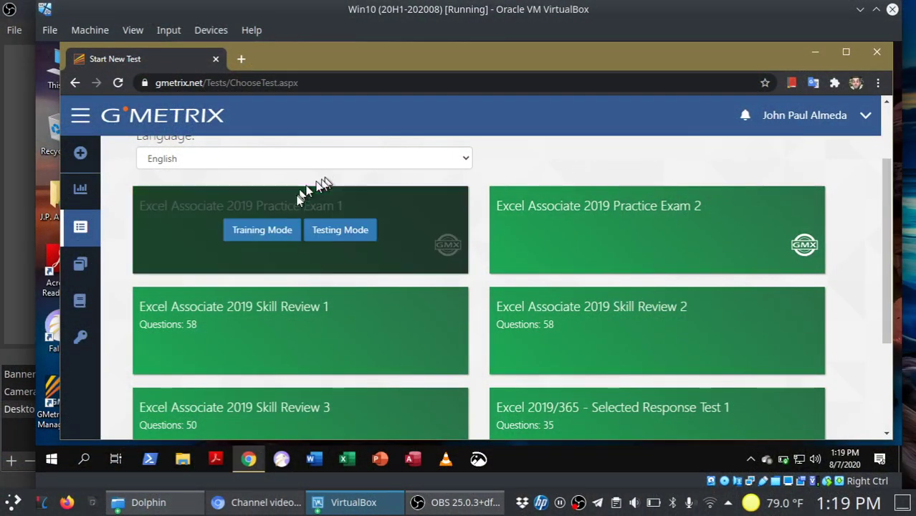
Start a new training-mode run of Excel Associate 2019 Practice Exam 1.
{"action": "left_click", "coordinate": [267, 232]}
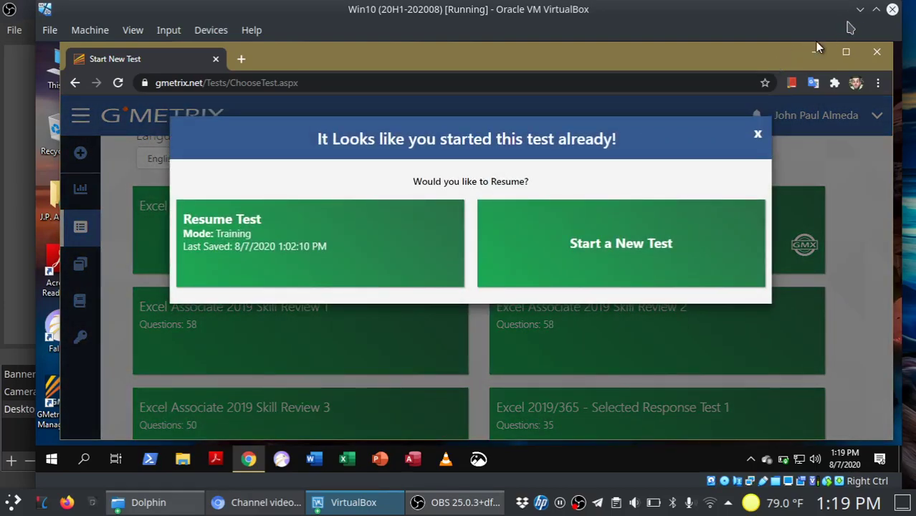
{"action": "left_click", "coordinate": [873, 11]}
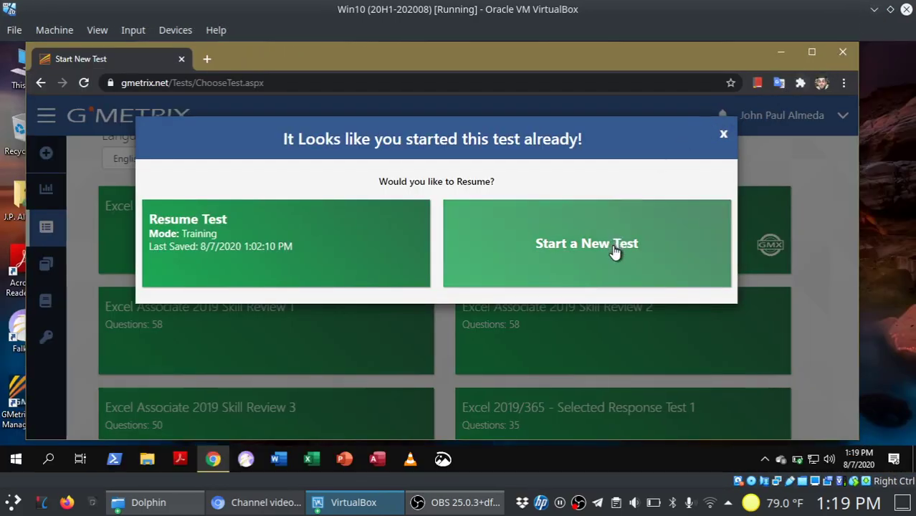
{"action": "left_click", "coordinate": [614, 247]}
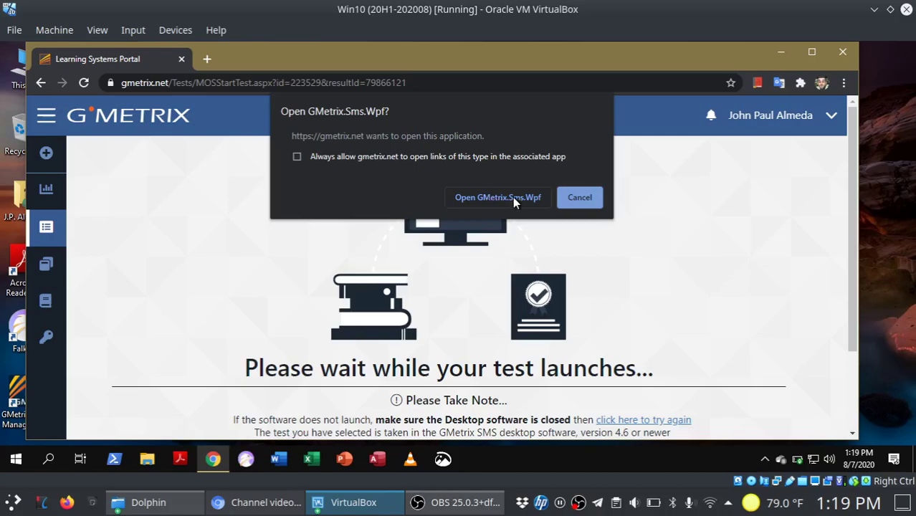
Retry the launch and allow GMetrix.Sms.Wpf to open the Snow Rentals project.
{"action": "left_click", "coordinate": [594, 199]}
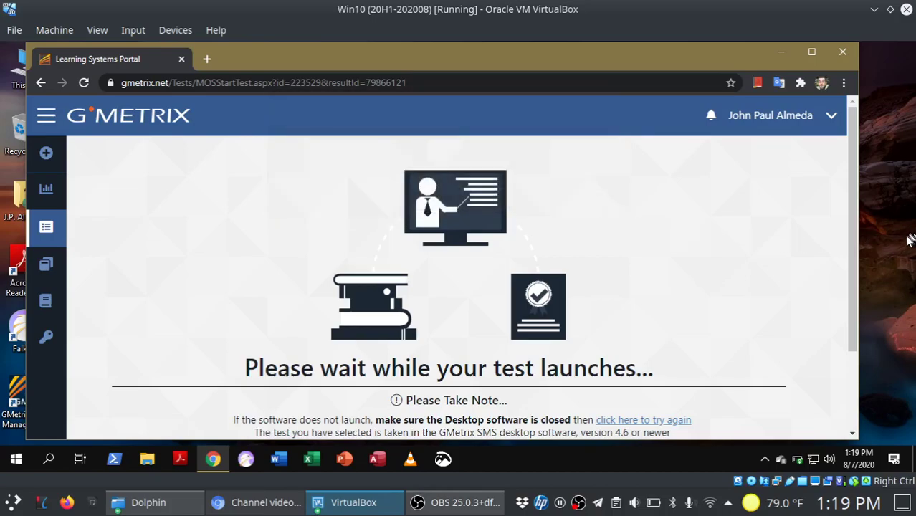
{"action": "scroll", "coordinate": [848, 258], "scroll_direction": "down", "scroll_amount": 2}
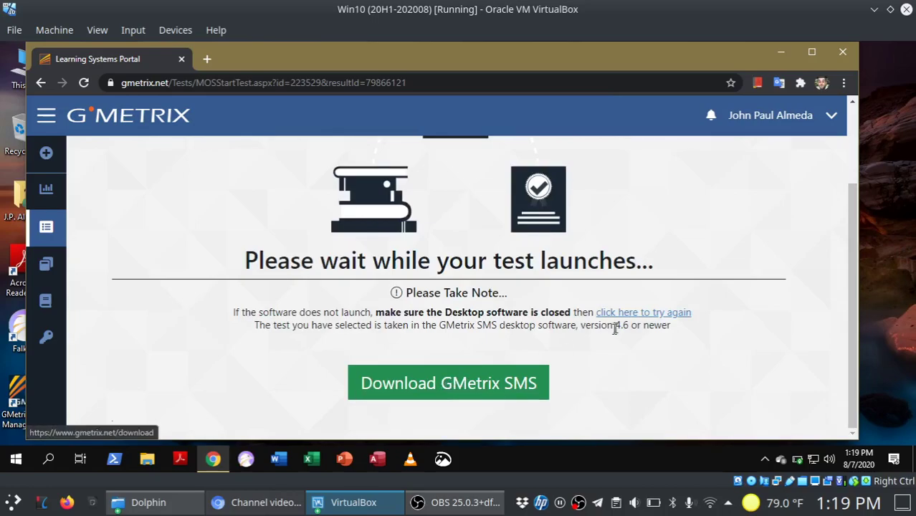
{"action": "left_click", "coordinate": [648, 314]}
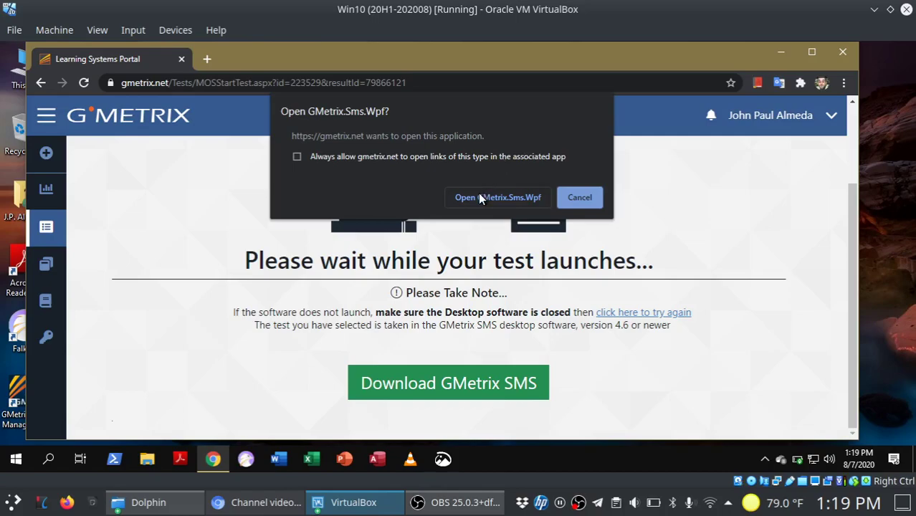
{"action": "left_click", "coordinate": [478, 197]}
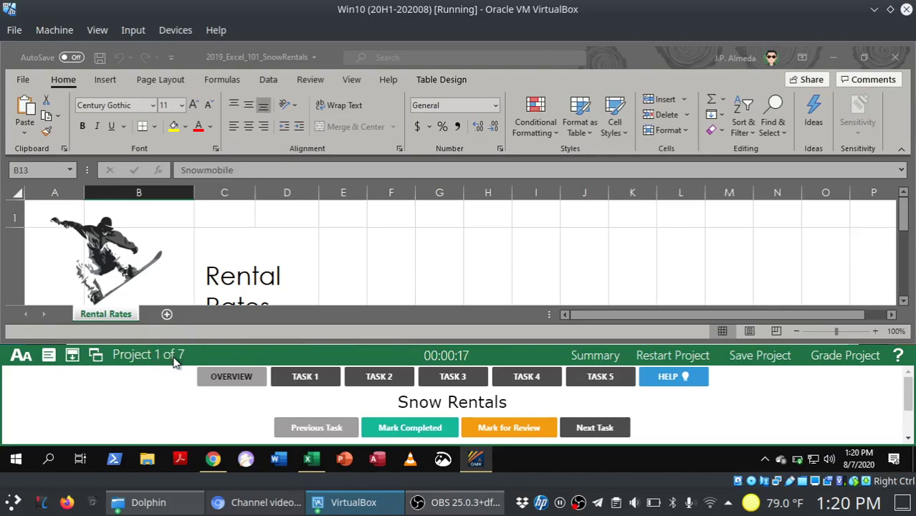
Check the test summary, then read Task 1's Accessories.csv import instructions.
{"action": "left_click", "coordinate": [575, 357]}
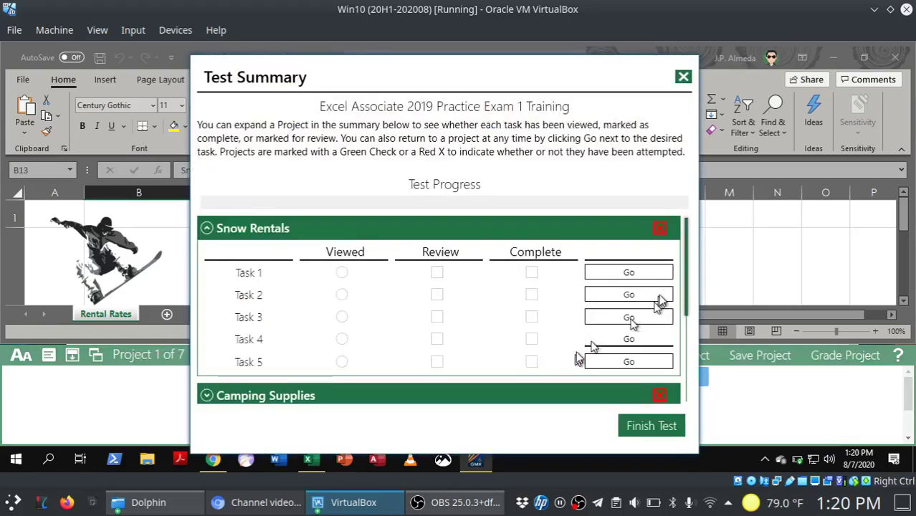
{"action": "left_click_drag", "start_coordinate": [686, 278], "coordinate": [714, 233]}
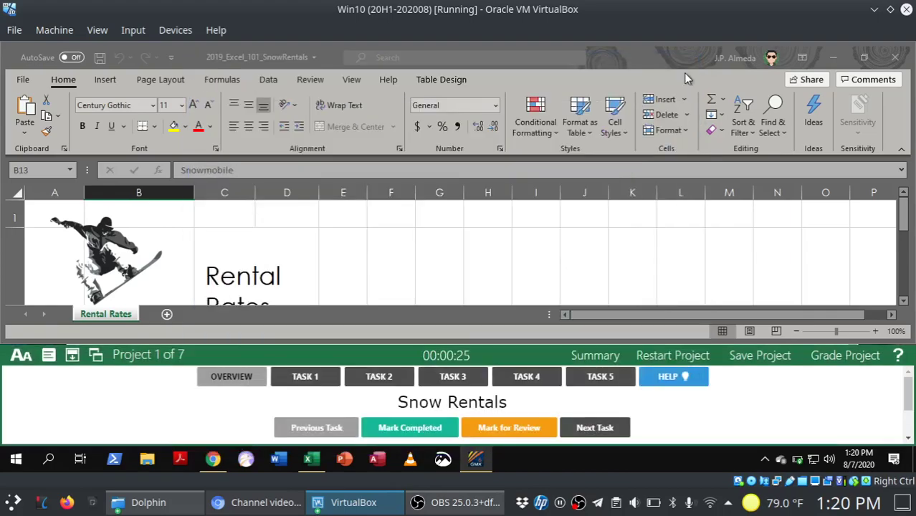
{"action": "left_click", "coordinate": [683, 76]}
{"action": "left_click", "coordinate": [298, 378]}
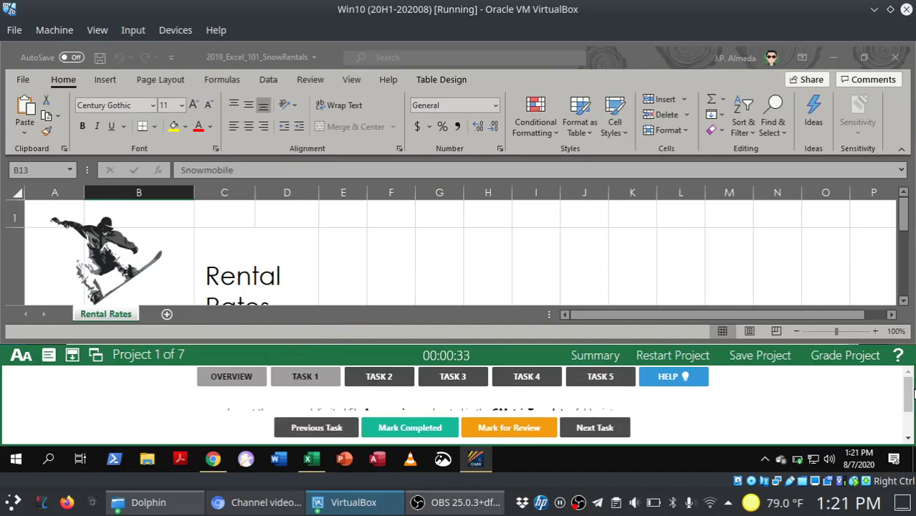
{"action": "left_click_drag", "start_coordinate": [909, 391], "coordinate": [908, 403]}
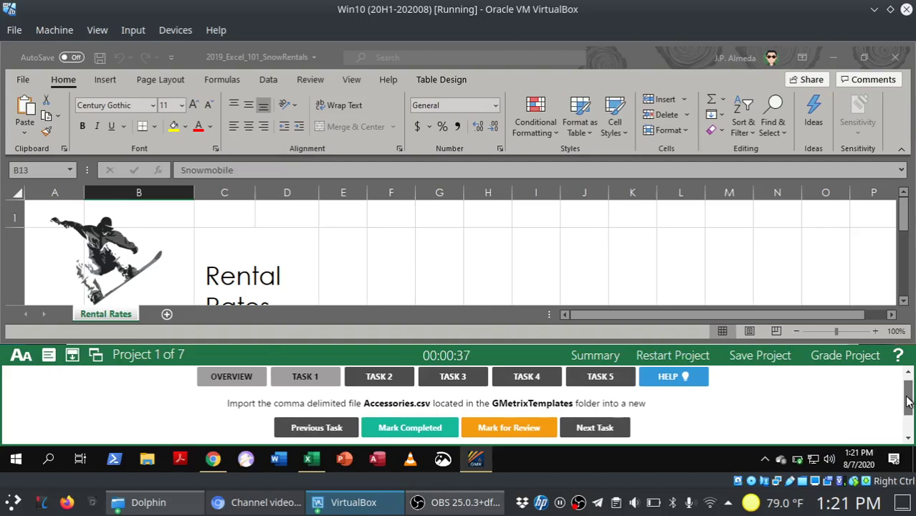
{"action": "left_click_drag", "start_coordinate": [907, 402], "coordinate": [908, 404]}
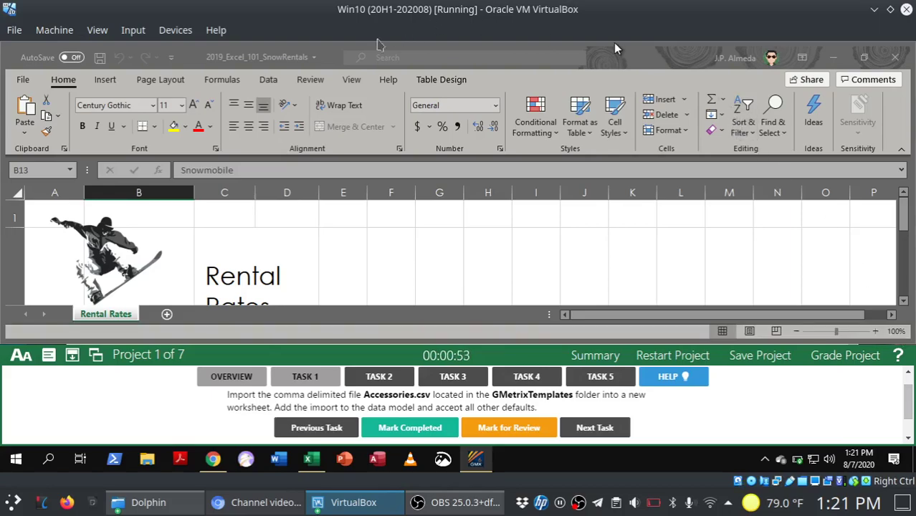
Start a Data > From Text/CSV import, browse to GMetrixTemplates, then cancel.
{"action": "left_click", "coordinate": [275, 83]}
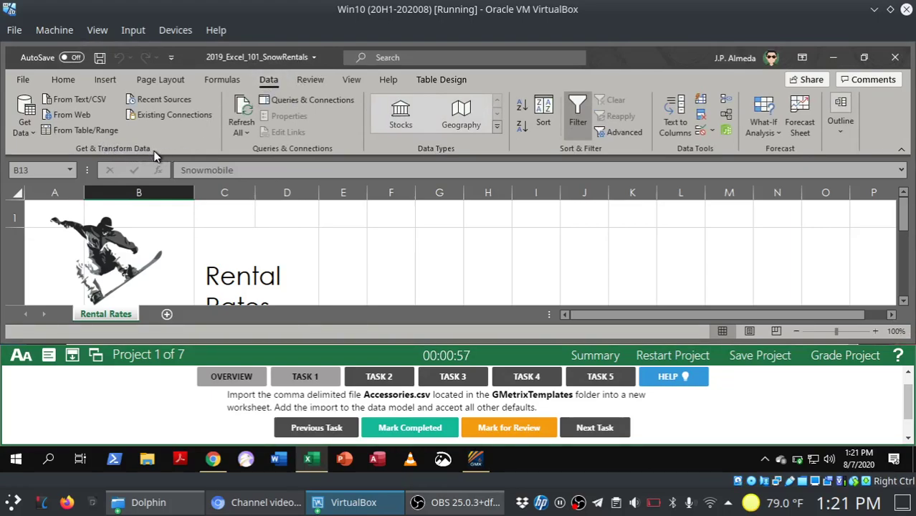
{"action": "left_click", "coordinate": [81, 100]}
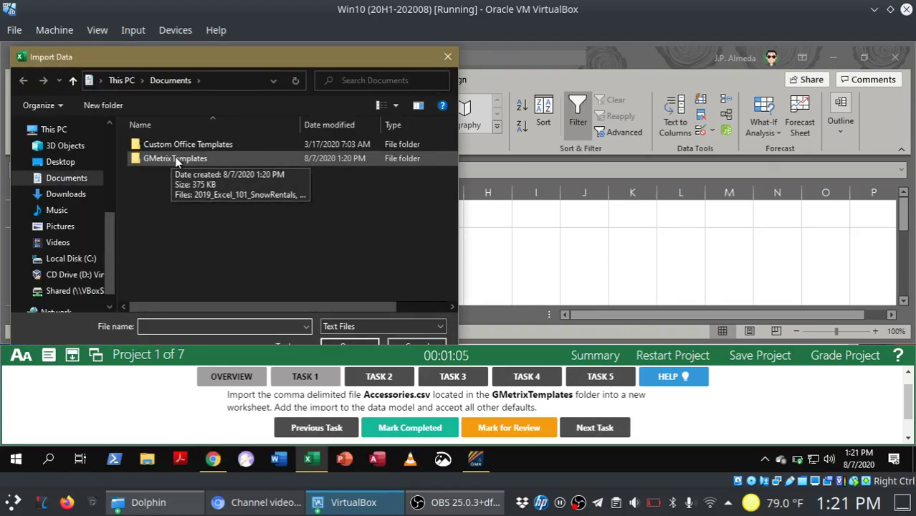
{"action": "double_click", "coordinate": [175, 159]}
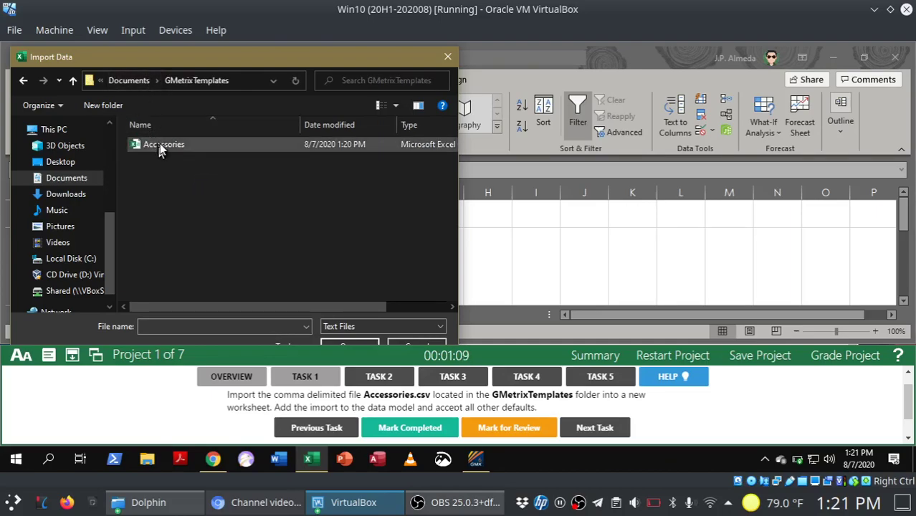
{"action": "left_click", "coordinate": [446, 60]}
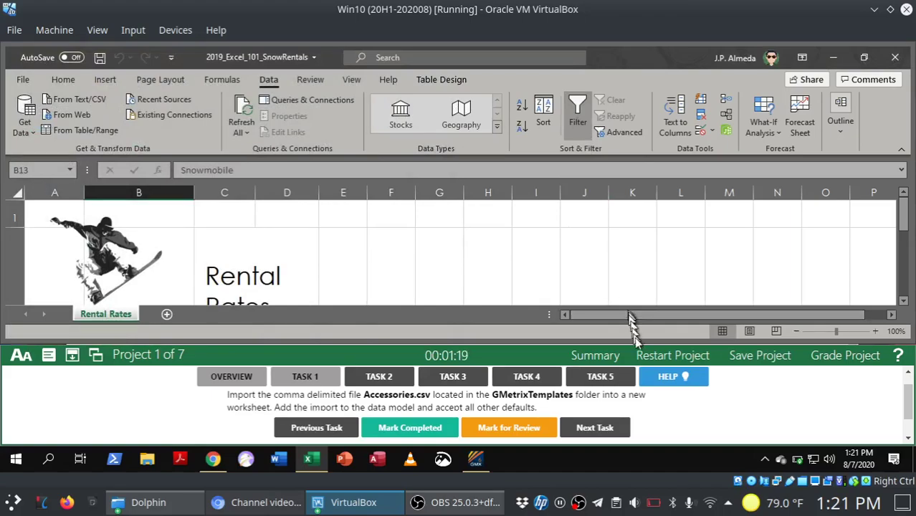
Toggle task help on and off, then flag Task 1 for review and mark it completed.
{"action": "left_click", "coordinate": [668, 381]}
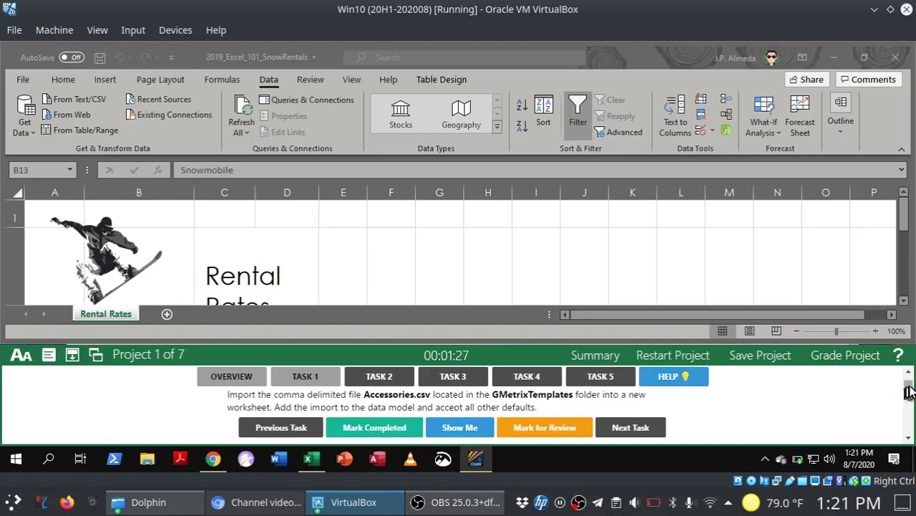
{"action": "mouse_move", "coordinate": [910, 389]}
{"action": "left_mouse_down"}
{"action": "mouse_move", "coordinate": [908, 422]}
{"action": "mouse_move", "coordinate": [910, 373]}
{"action": "left_mouse_up"}
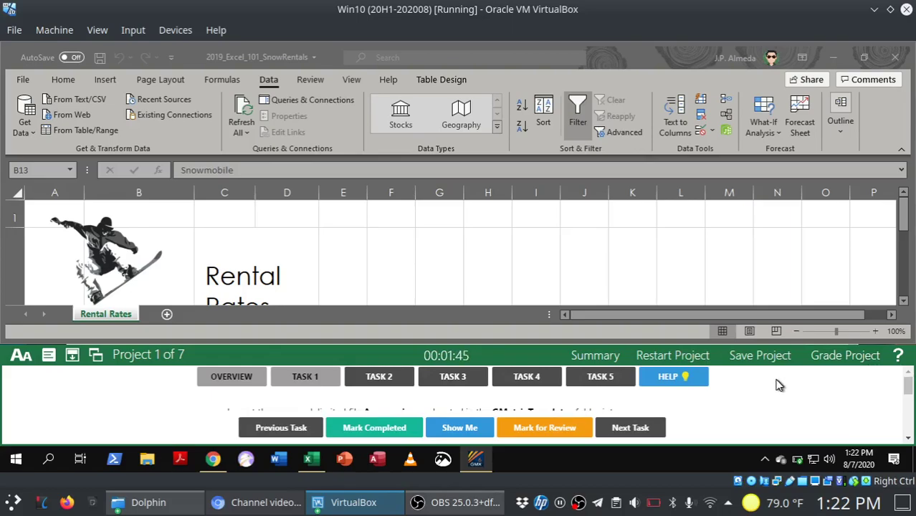
{"action": "left_click", "coordinate": [684, 379]}
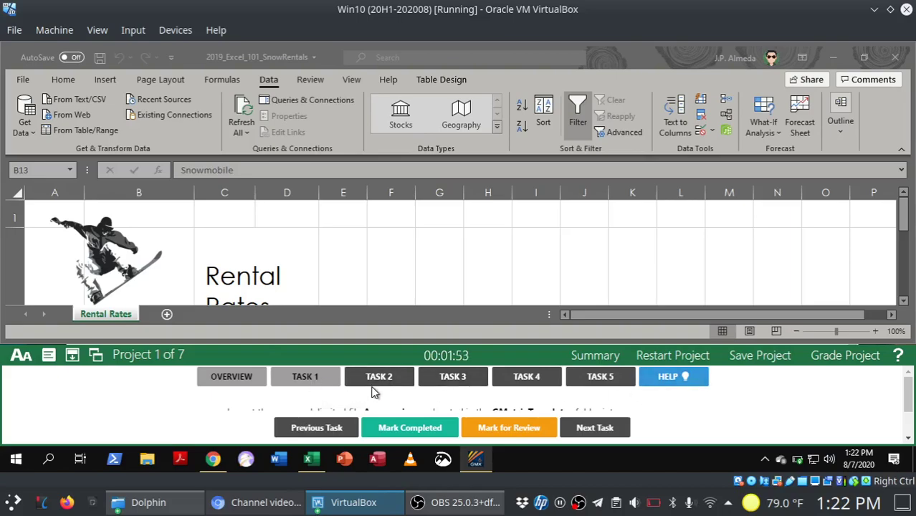
{"action": "left_click", "coordinate": [499, 430]}
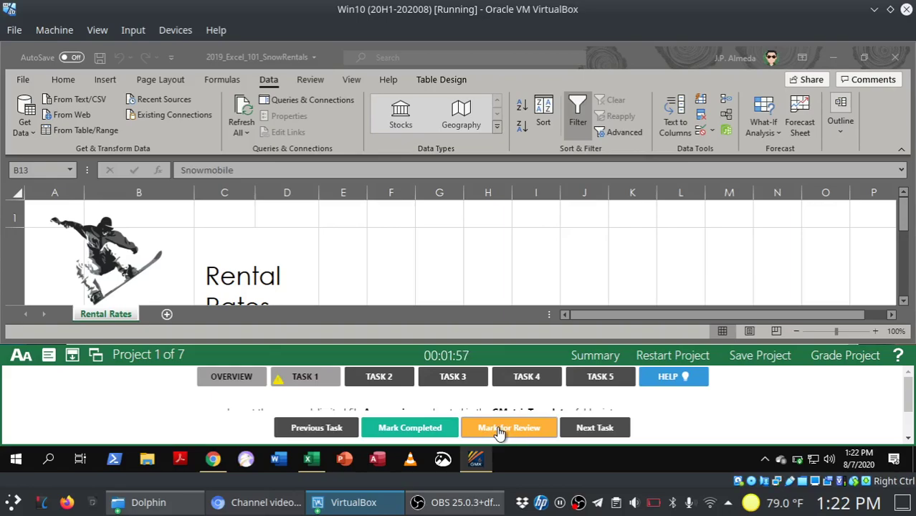
{"action": "left_click", "coordinate": [388, 430]}
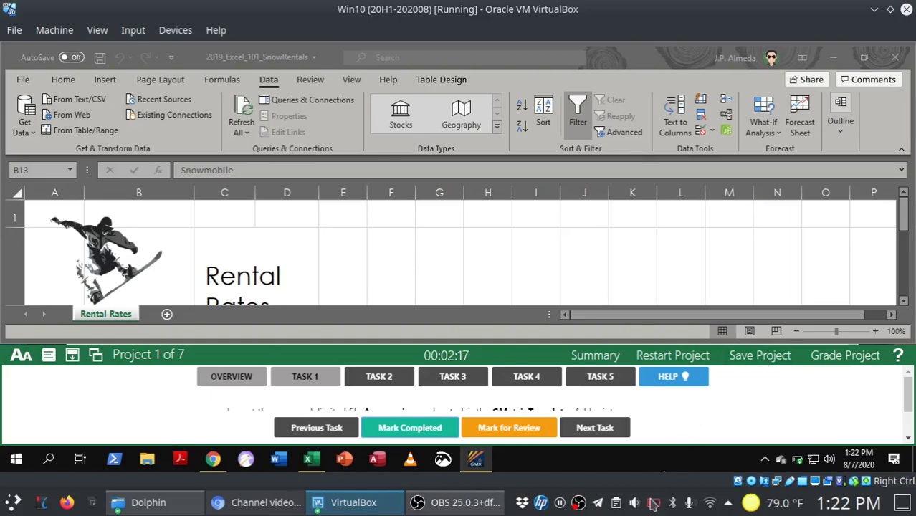
Save the Snow Rentals project to This Computer and exit the practice test.
{"action": "left_click", "coordinate": [763, 356]}
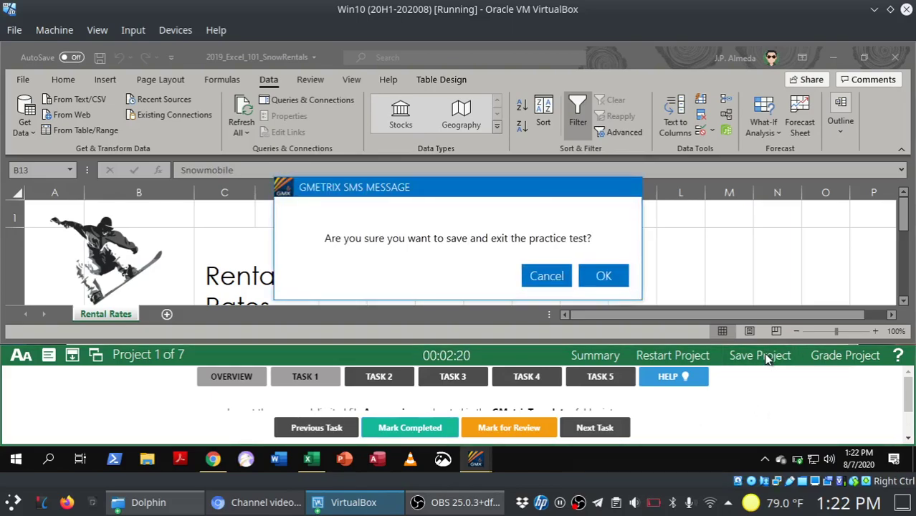
{"action": "left_click", "coordinate": [611, 271]}
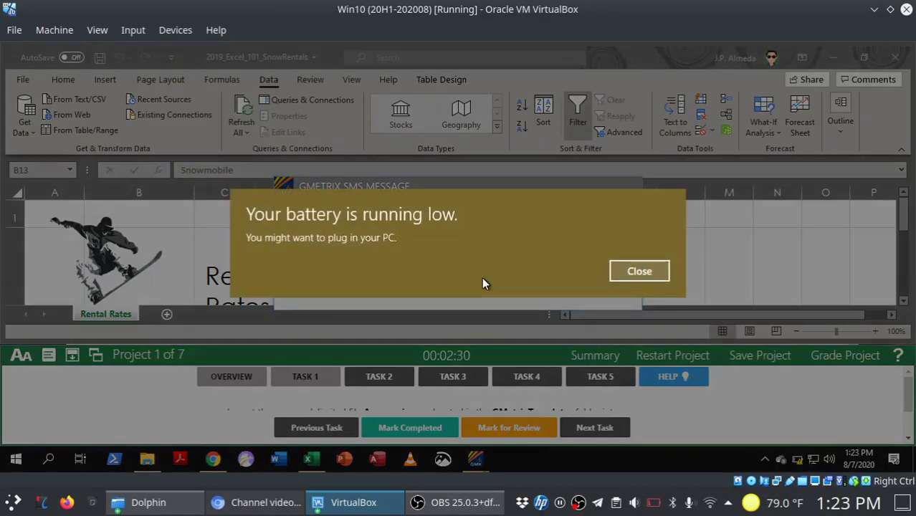
{"action": "left_click", "coordinate": [630, 273]}
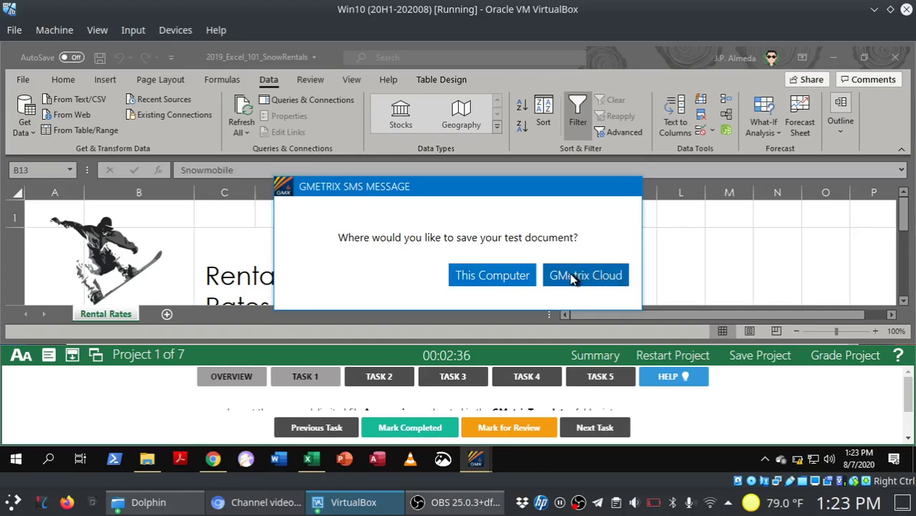
{"action": "left_click", "coordinate": [491, 275]}
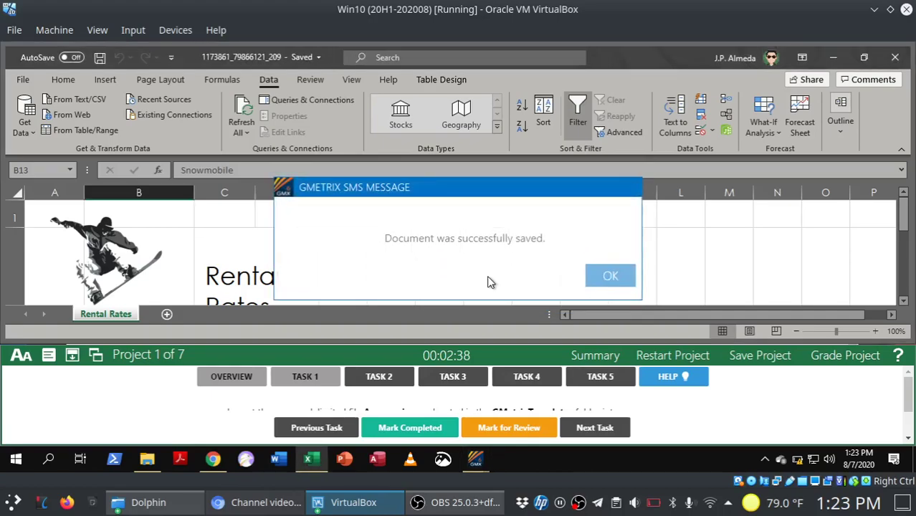
{"action": "left_click", "coordinate": [603, 276]}
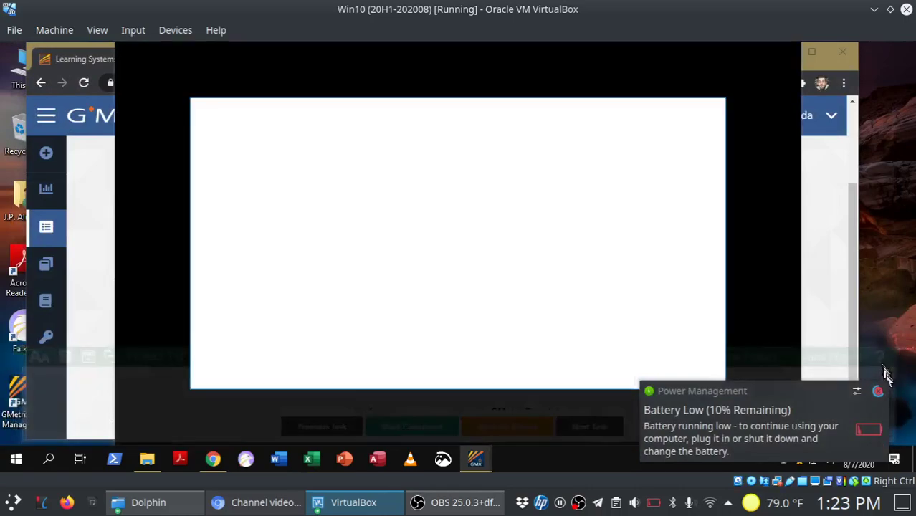
Dismiss the low-battery notice and the test-saved message, then maximize the VirtualBox window.
{"action": "left_click", "coordinate": [887, 389]}
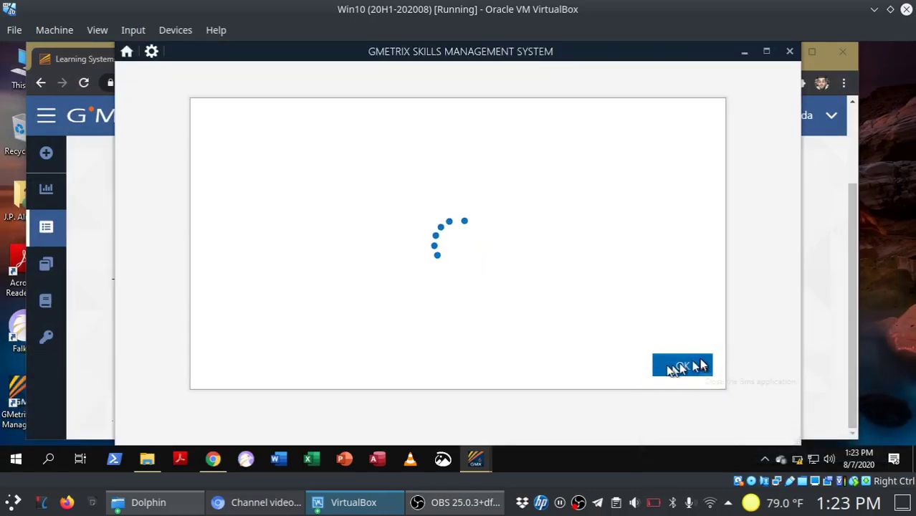
{"action": "left_click", "coordinate": [675, 368]}
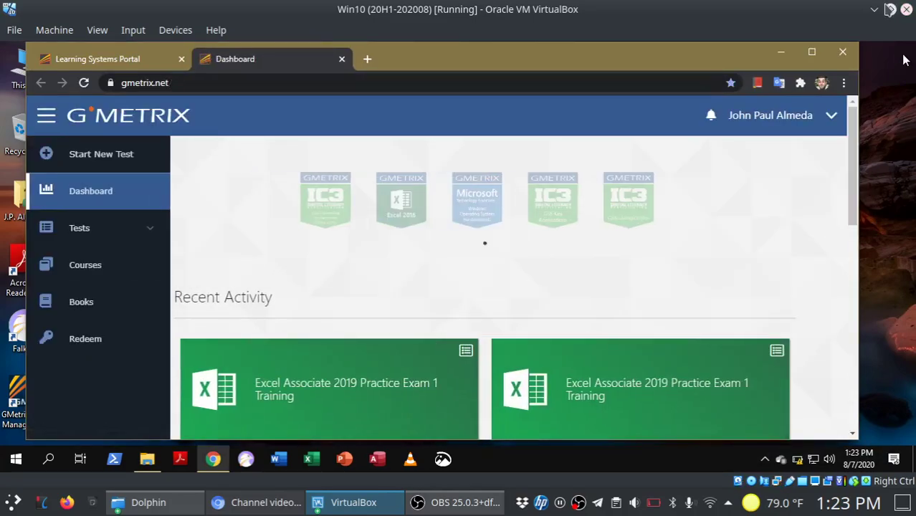
{"action": "left_click", "coordinate": [889, 10]}
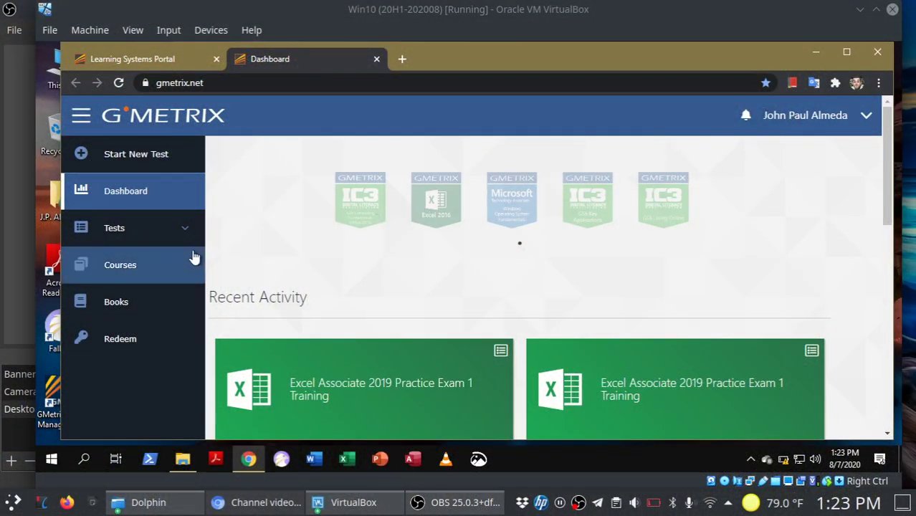
Filter Completed Tests to 77-727: Excel 2016 and open the Project Review 2 Training results.
{"action": "left_click", "coordinate": [184, 235]}
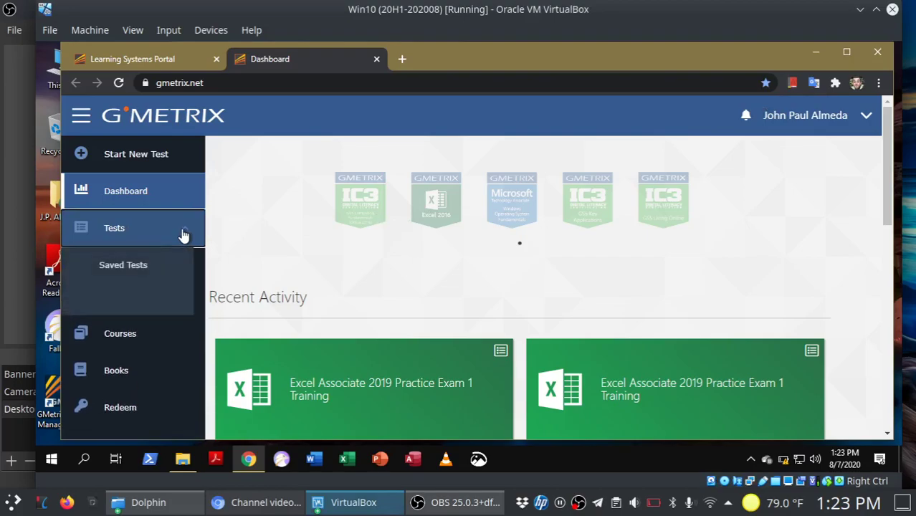
{"action": "left_click", "coordinate": [144, 304]}
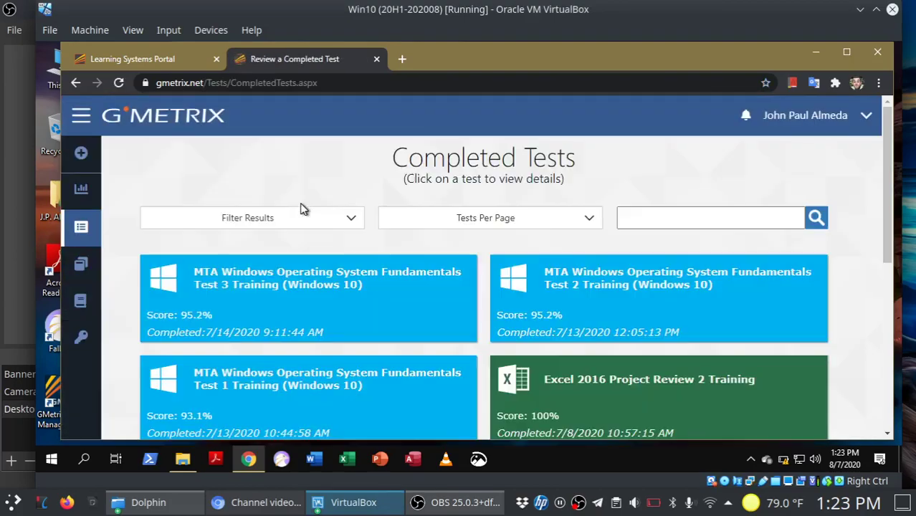
{"action": "left_click", "coordinate": [350, 219]}
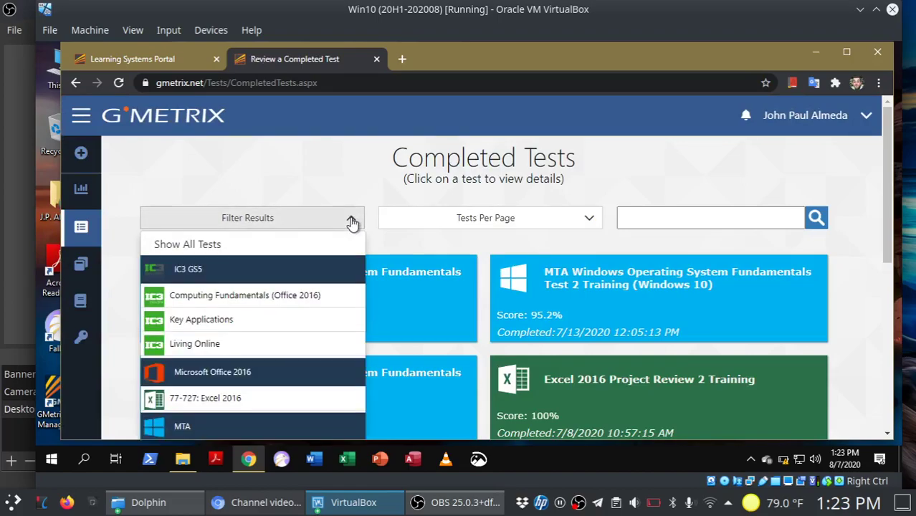
{"action": "left_click", "coordinate": [239, 401]}
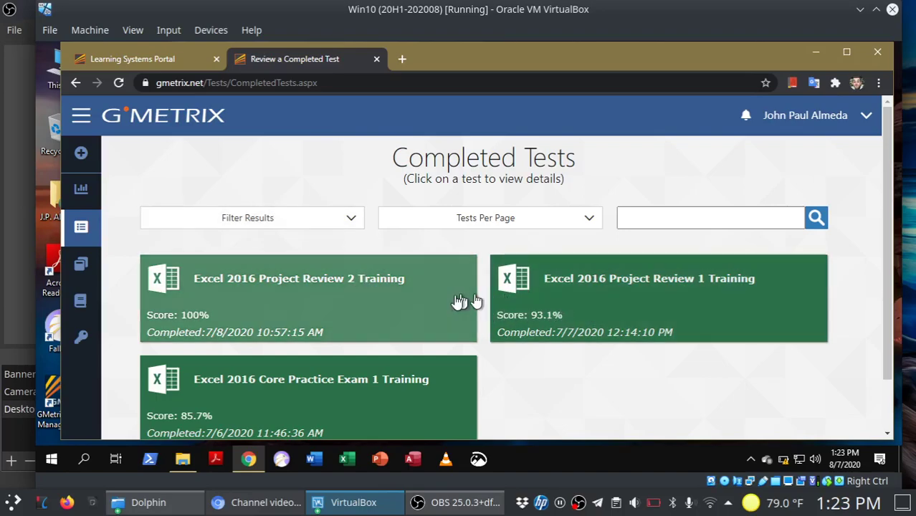
{"action": "left_click", "coordinate": [402, 301]}
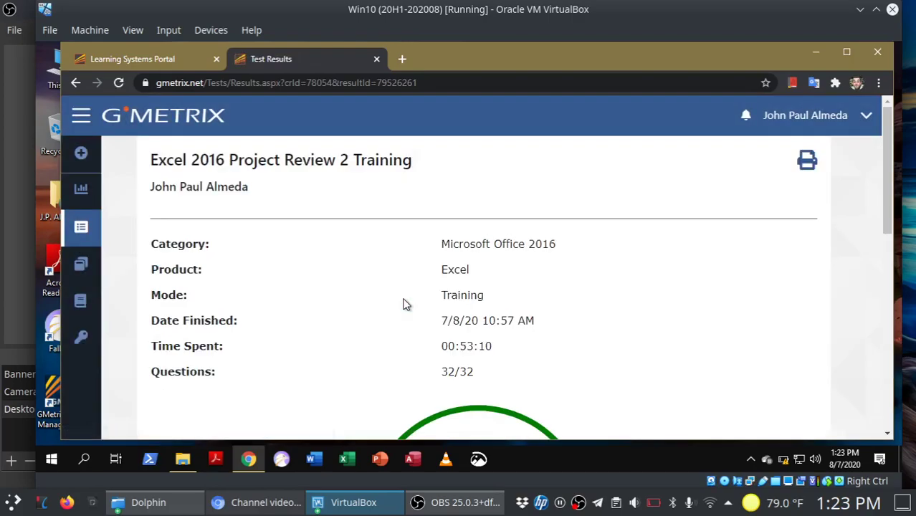
Check the test taker and Training mode details, then print the results page to Microsoft Print to PDF.
{"action": "left_click_drag", "start_coordinate": [260, 188], "coordinate": [147, 189]}
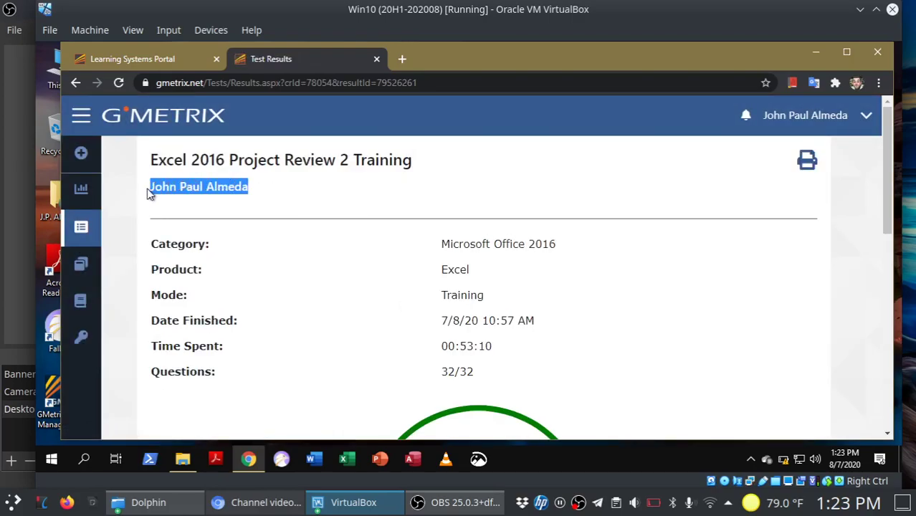
{"action": "left_click", "coordinate": [357, 192]}
{"action": "double_click", "coordinate": [438, 300]}
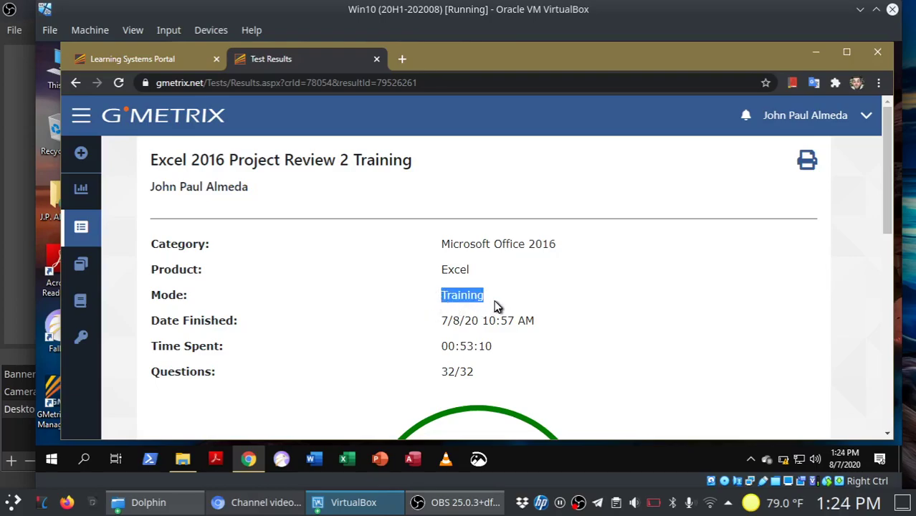
{"action": "left_click", "coordinate": [667, 289]}
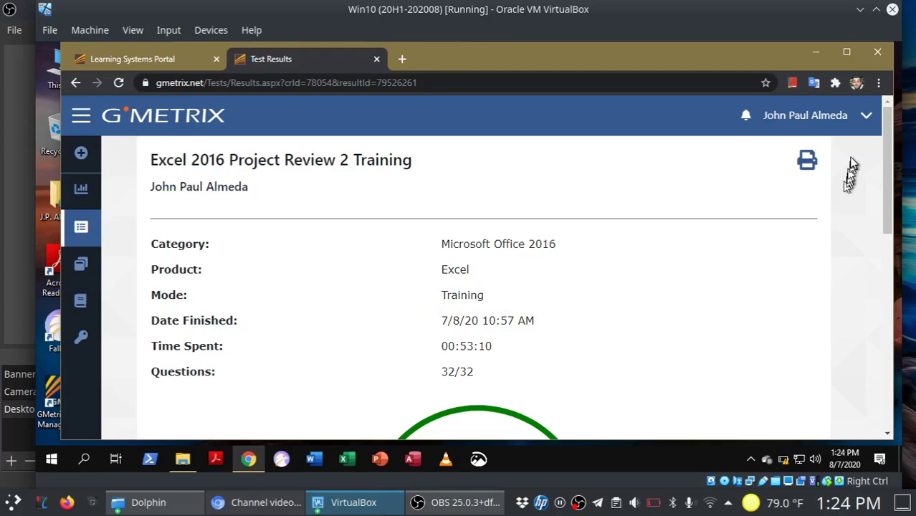
{"action": "left_click", "coordinate": [806, 161]}
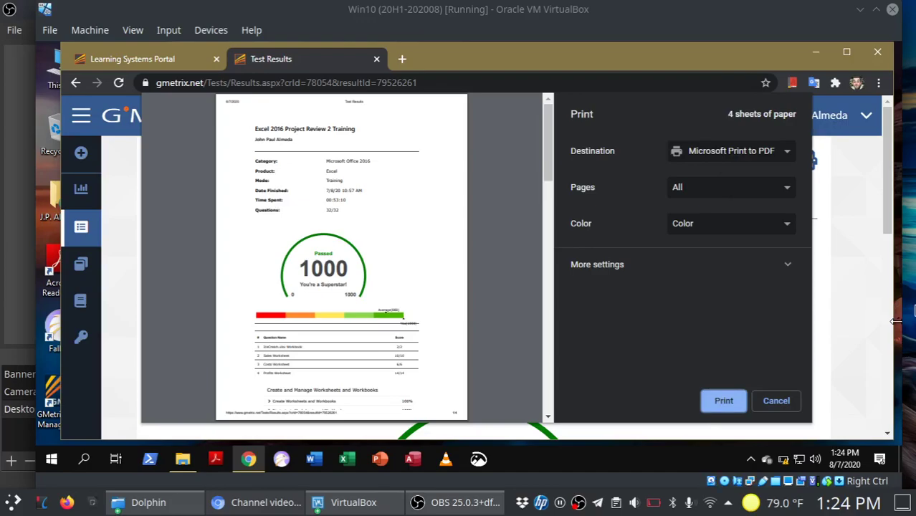
Print the Project Review 2 results to Downloads as the PDF file ExcelMOSResults.
{"action": "left_click", "coordinate": [727, 405]}
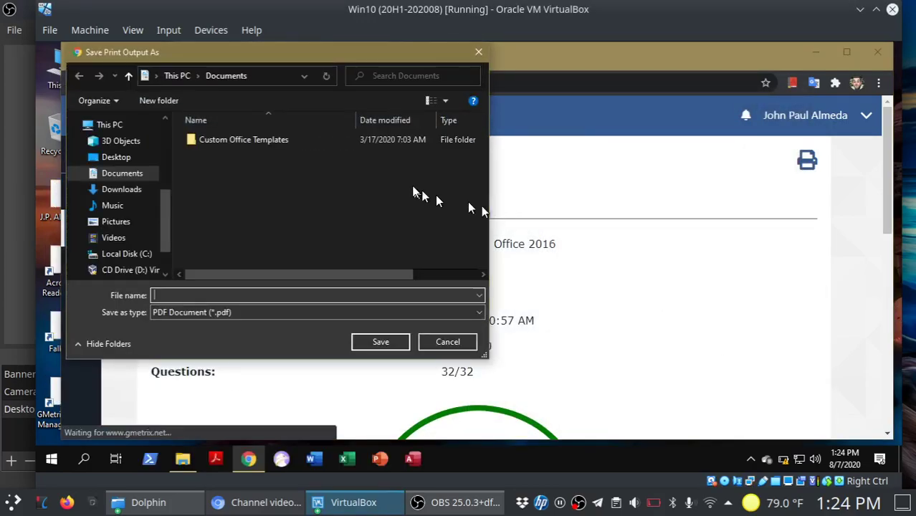
{"action": "left_click", "coordinate": [118, 190]}
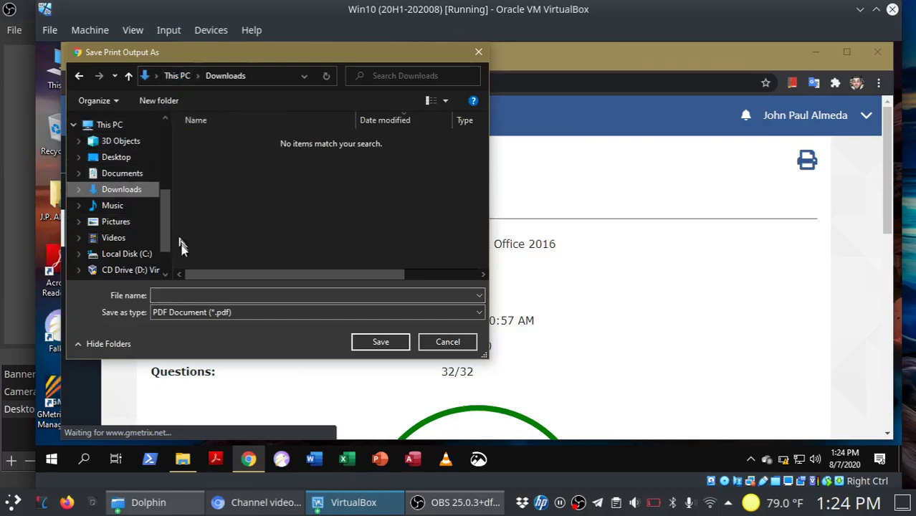
{"action": "left_click", "coordinate": [205, 292]}
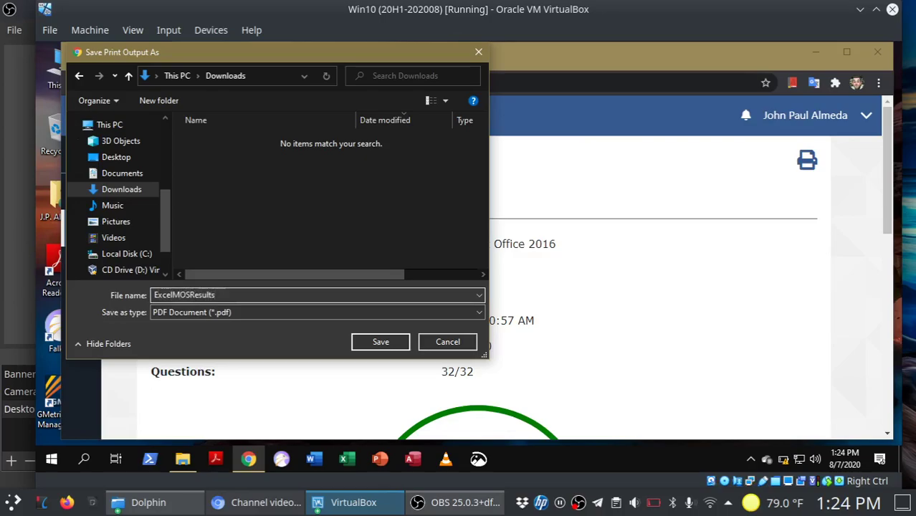
{"action": "left_click", "coordinate": [438, 343]}
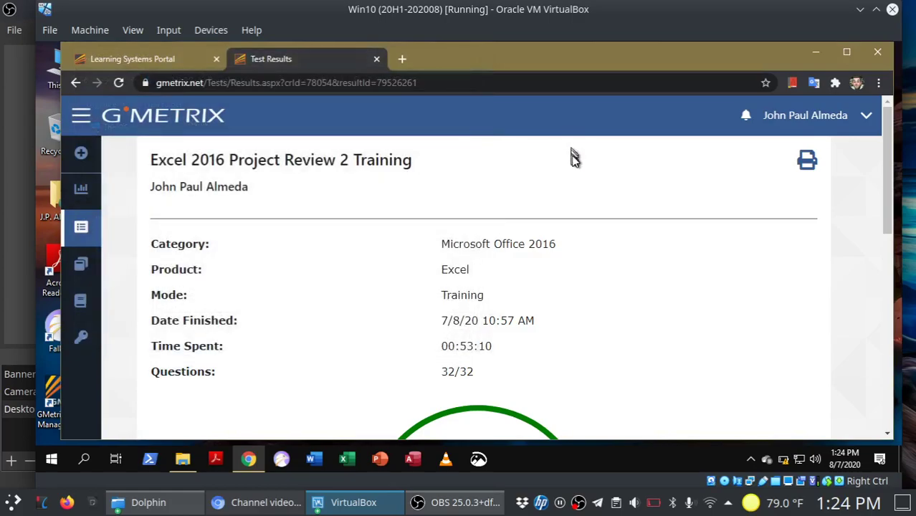